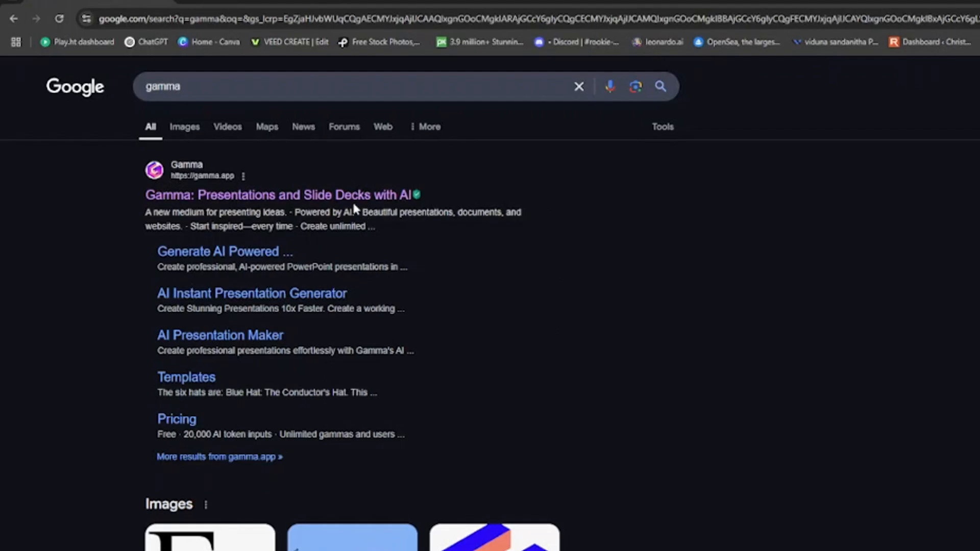
- Open the Gamma website from the search results and sign up with a Google account
click(352, 197)
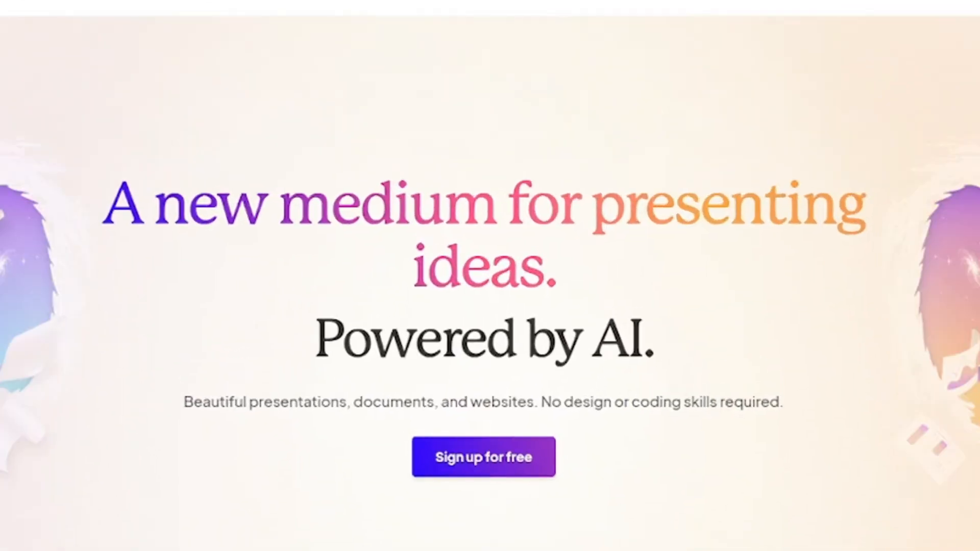
click(509, 469)
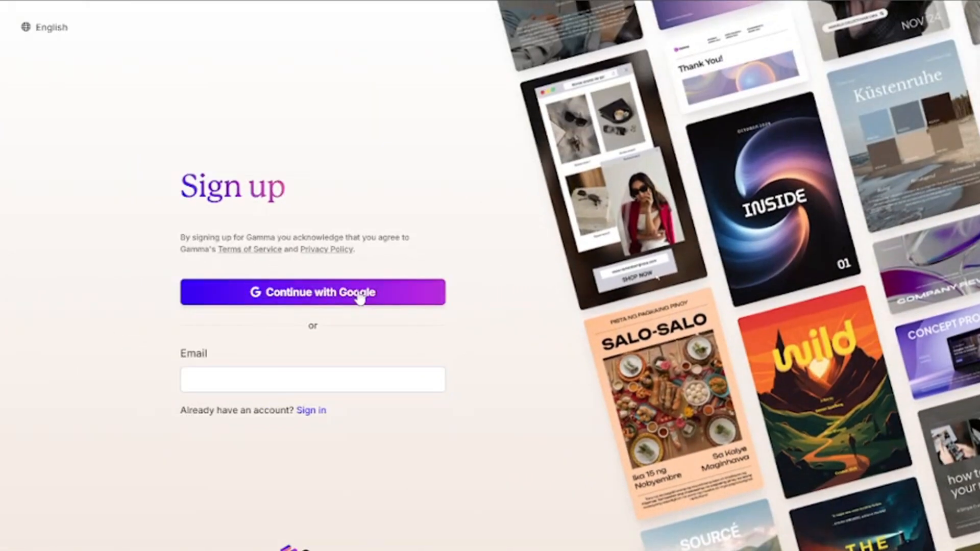
click(320, 296)
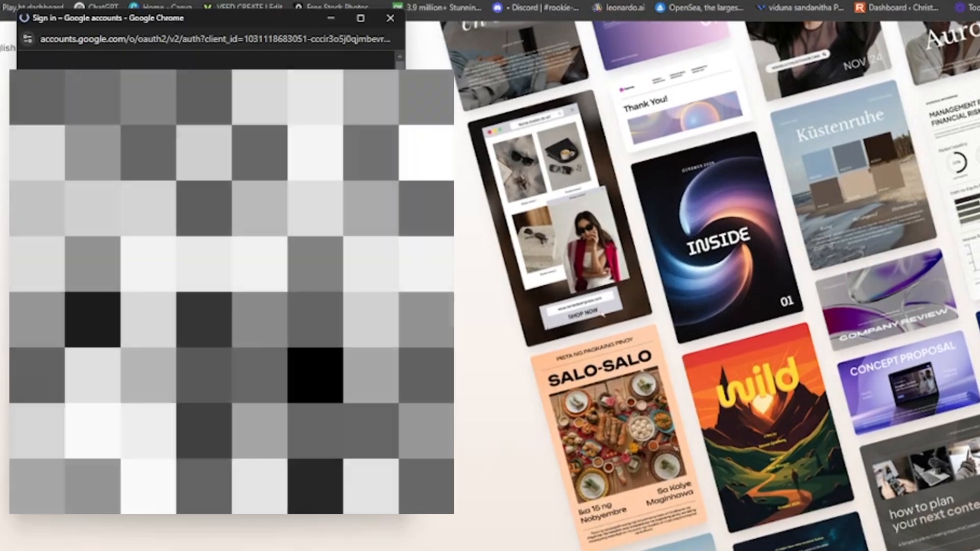
scroll(211, 296, down, 3)
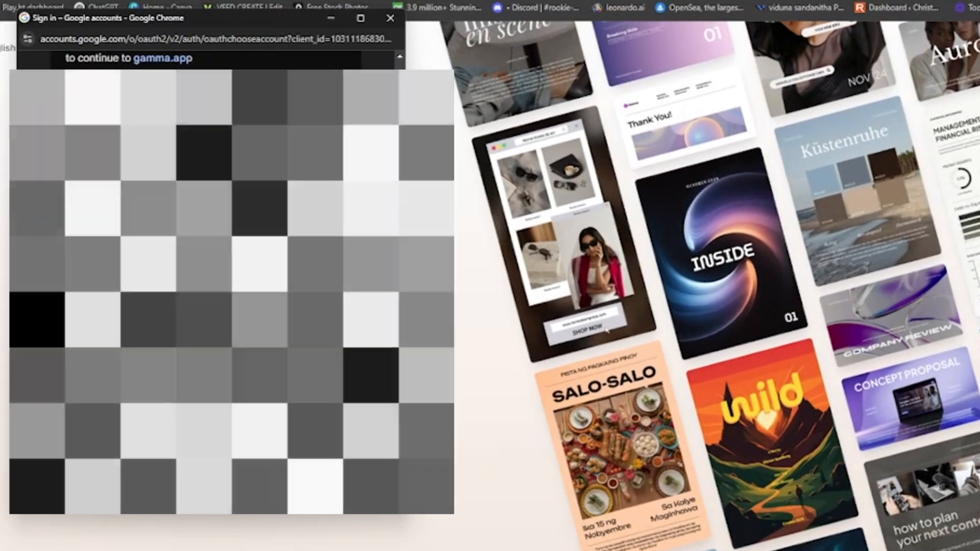
click(211, 306)
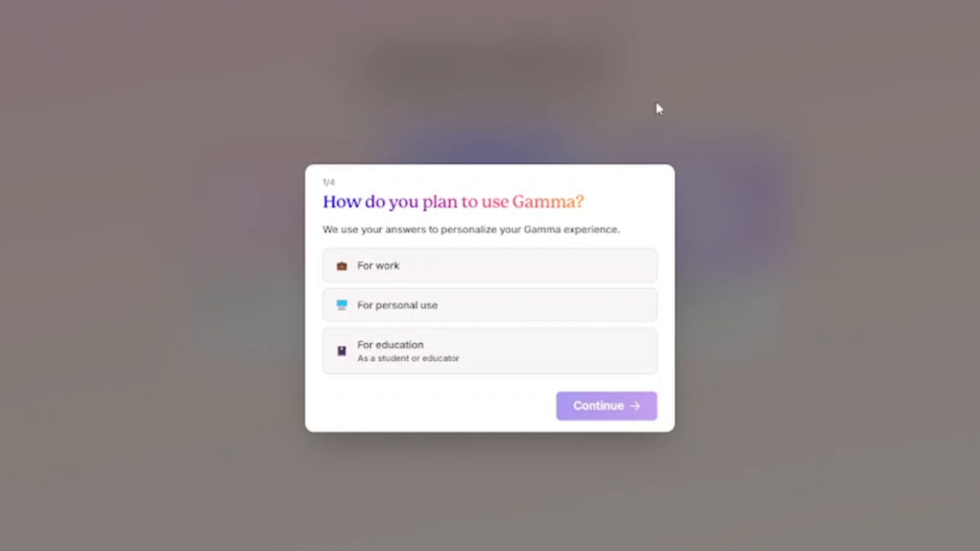
- Complete the onboarding questions with personal use, Other as the work type, creating presentations from scratch, and YouTube as the referral source
click(461, 314)
click(612, 407)
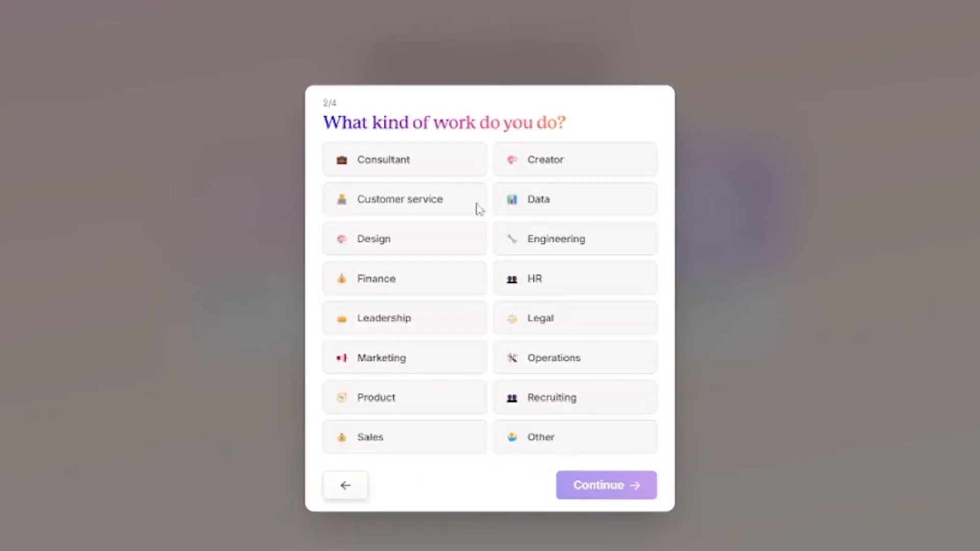
click(571, 453)
click(613, 486)
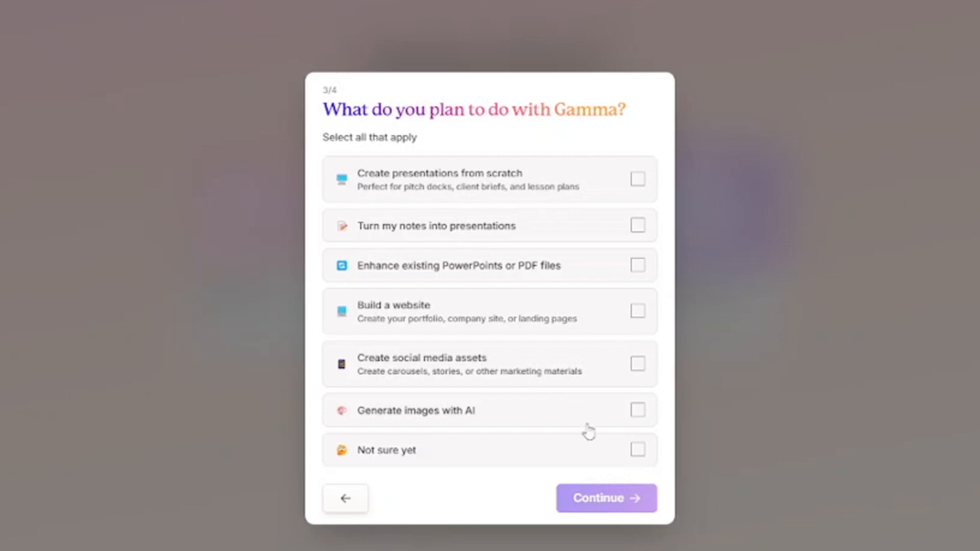
click(638, 181)
click(634, 504)
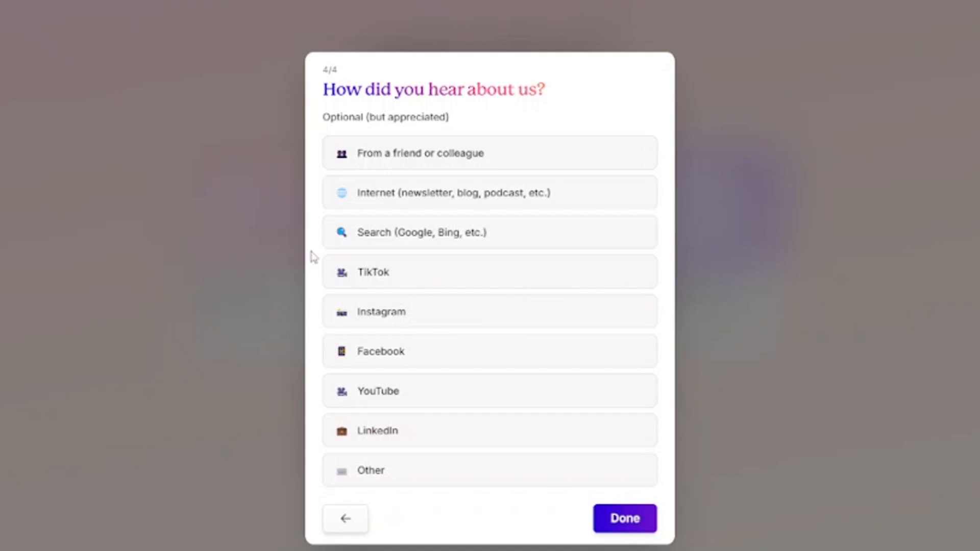
click(418, 407)
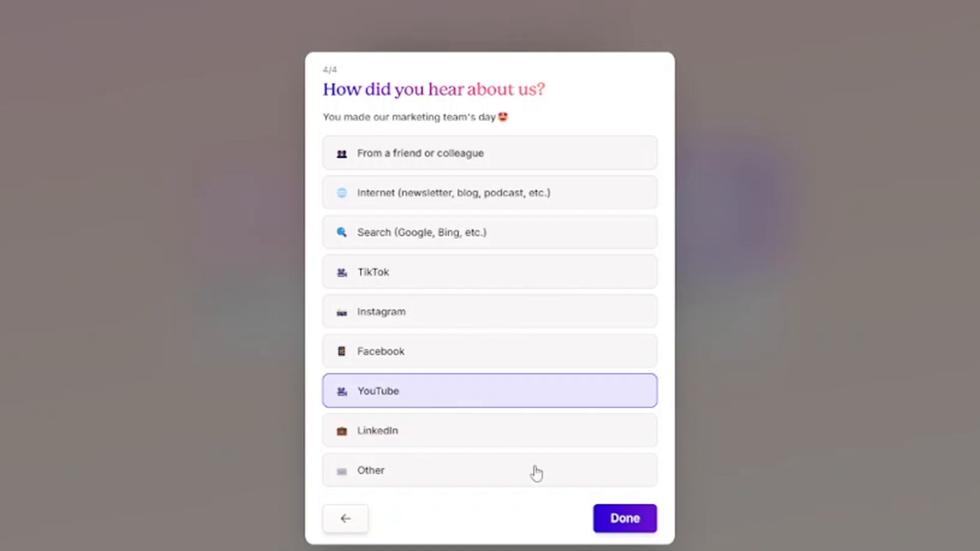
click(625, 519)
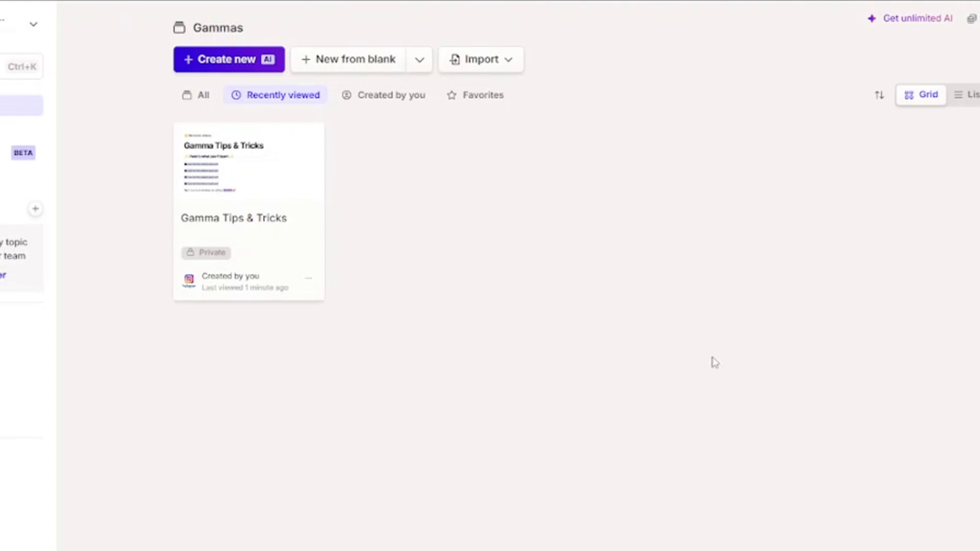
- Start a new AI presentation generated from a prompt, with 10 cards, the Default page style and English (US)
click(224, 71)
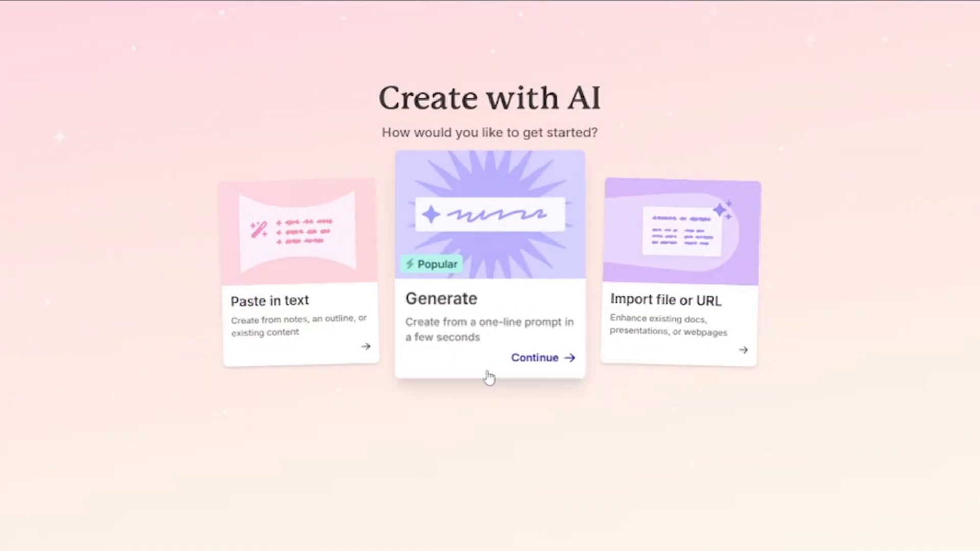
click(527, 364)
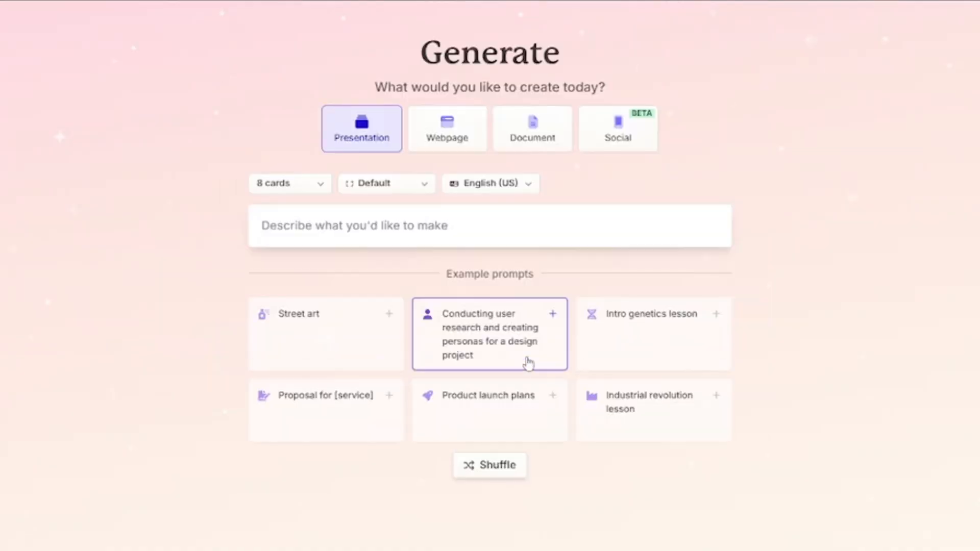
click(320, 191)
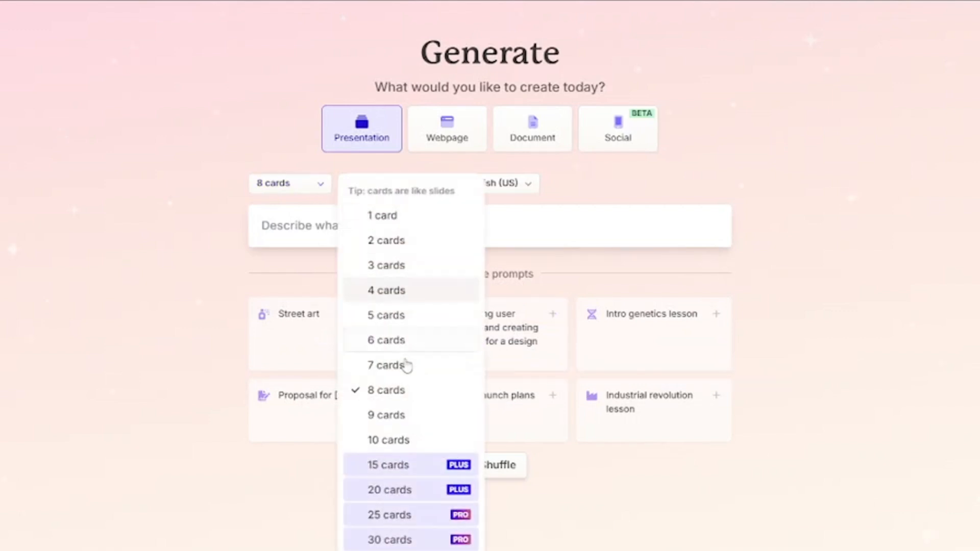
click(409, 438)
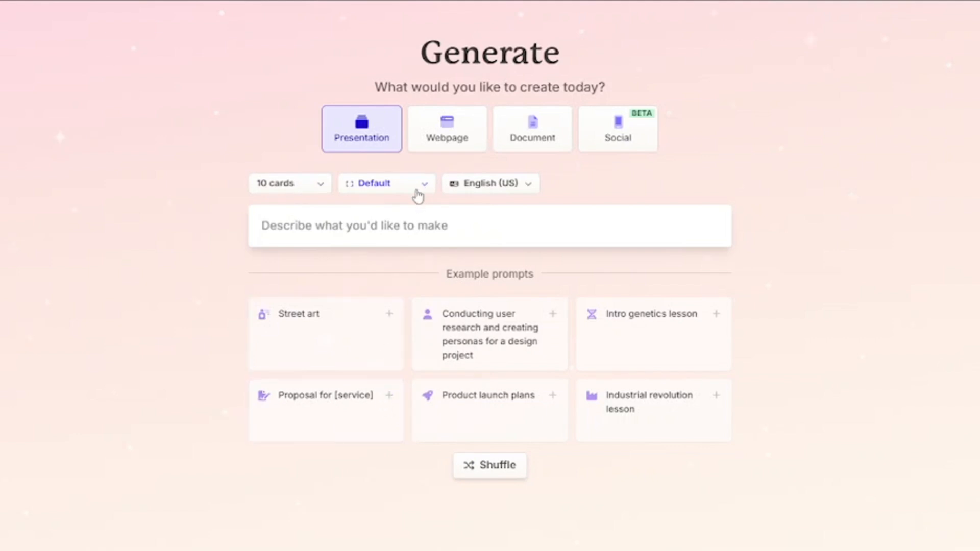
click(417, 195)
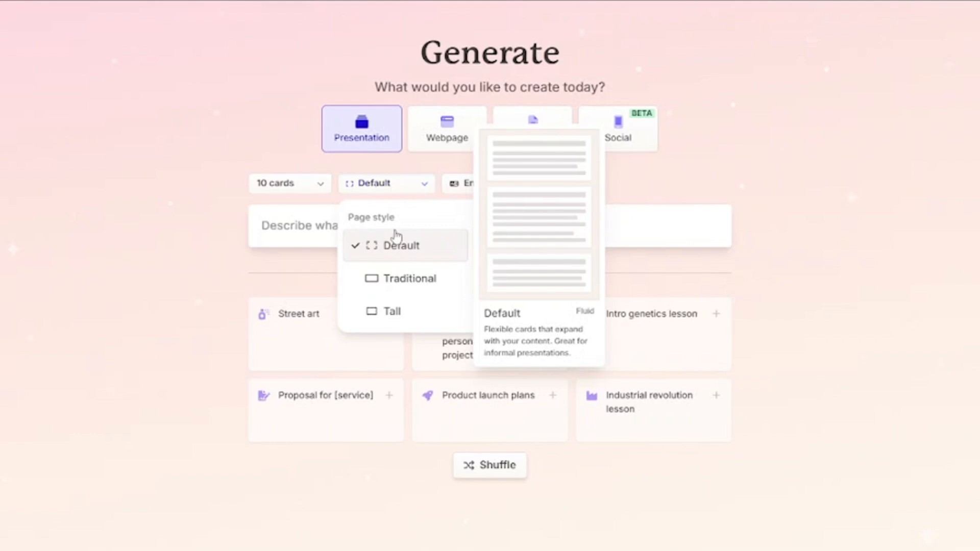
click(400, 255)
click(487, 192)
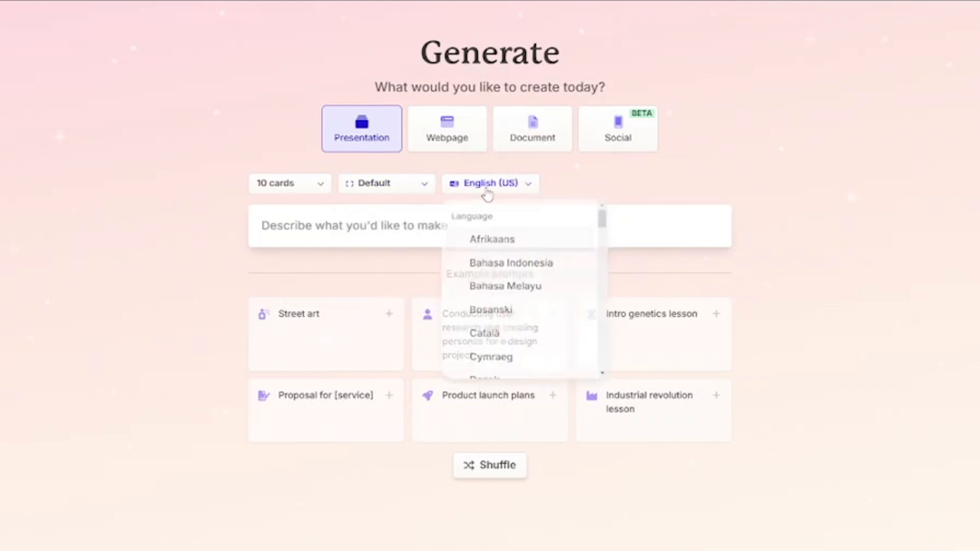
click(487, 192)
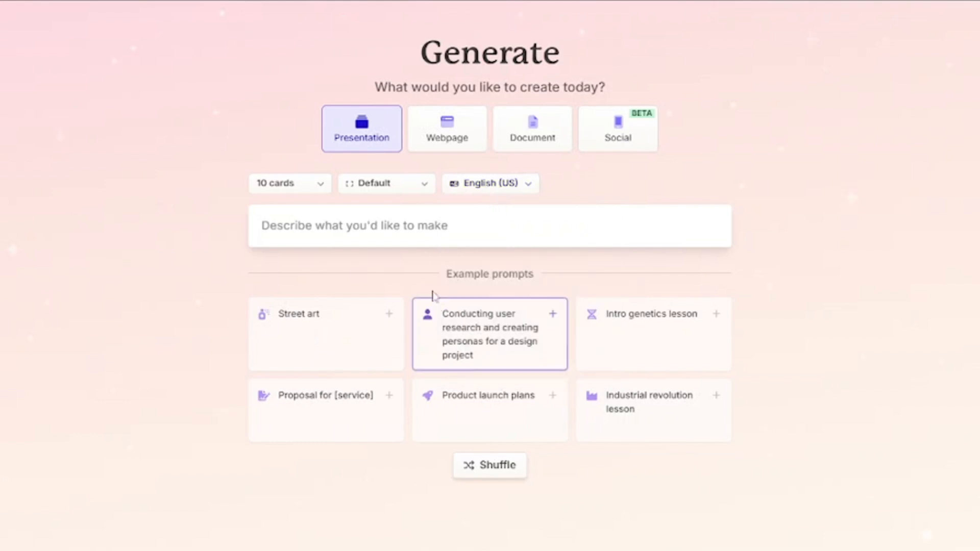
- Enter the prompt "Cat as a Pet and Cat Breeds" and generate the outline
click(287, 225)
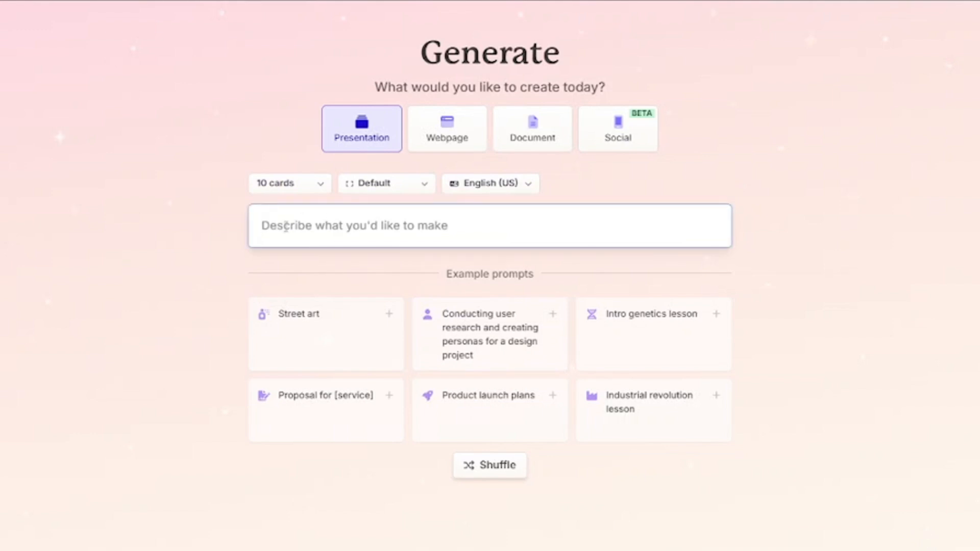
text(Cat as a)
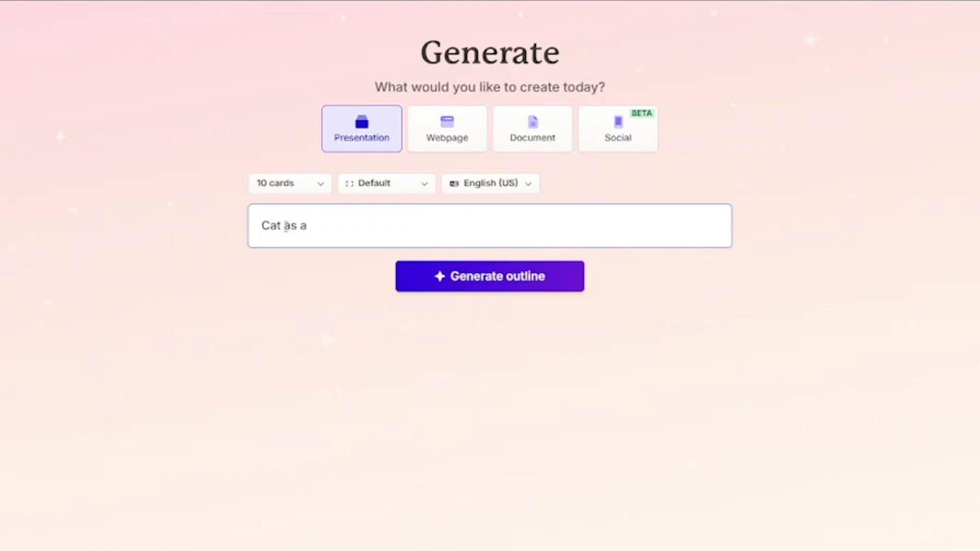
text( Pet and Cat Bre)
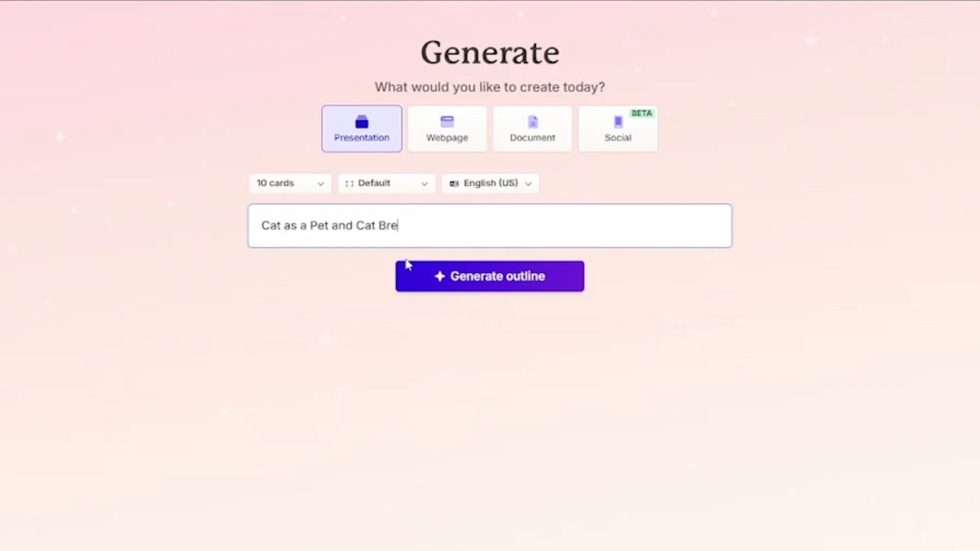
text(eds)
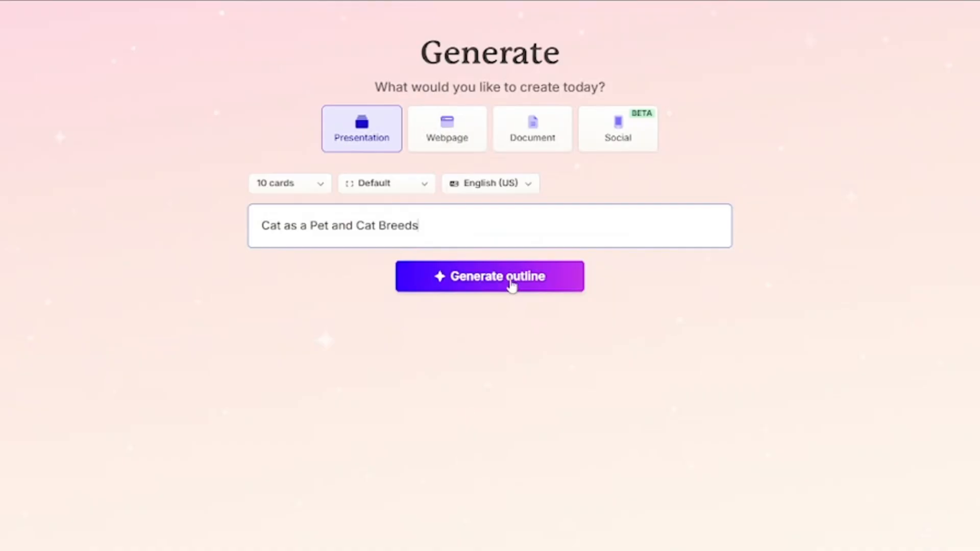
click(511, 283)
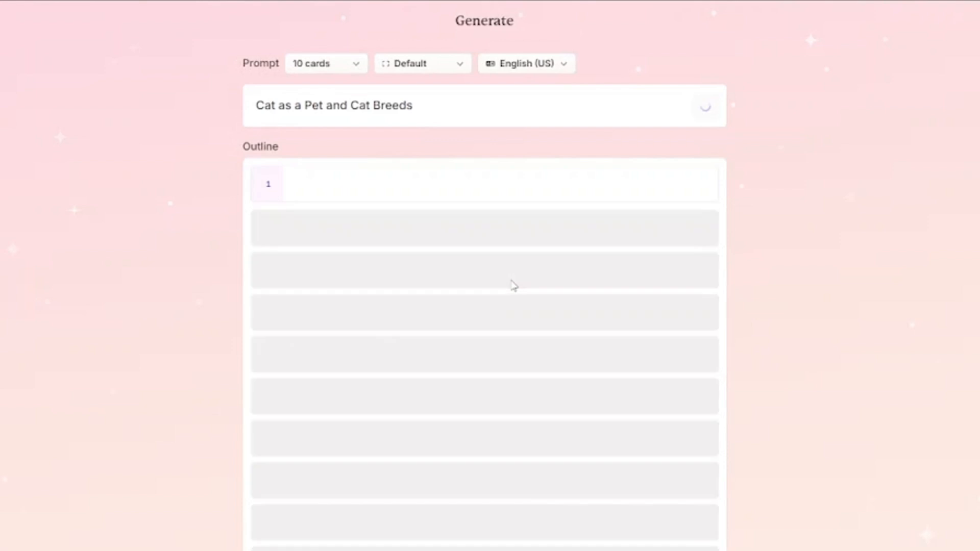
- Review the card titles and bullet points of the generated outline
scroll(539, 294, down, 1)
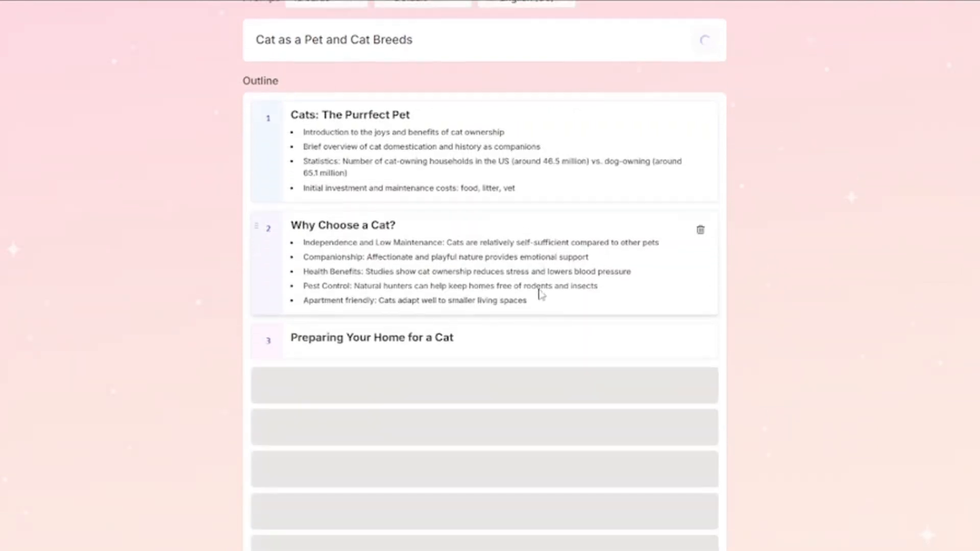
scroll(386, 301, down, 1)
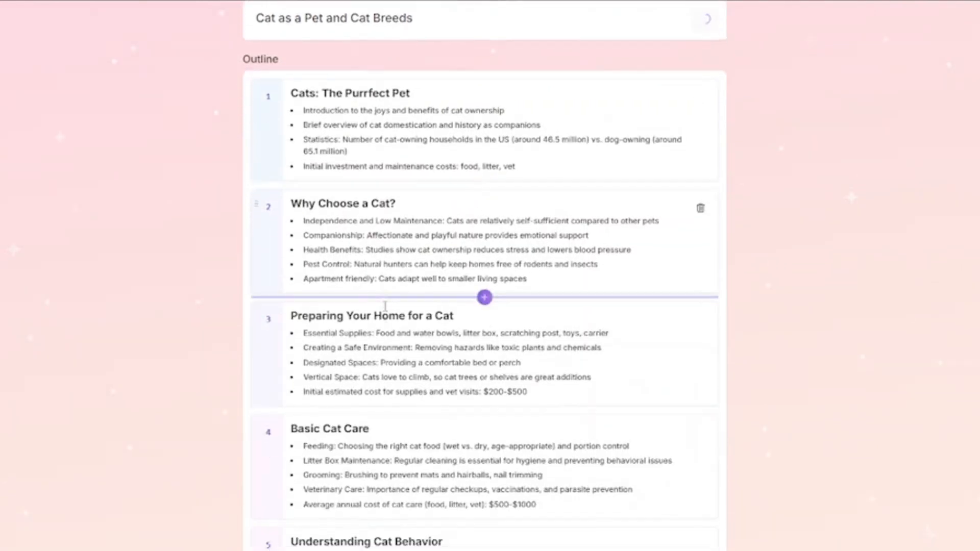
scroll(385, 307, down, 11)
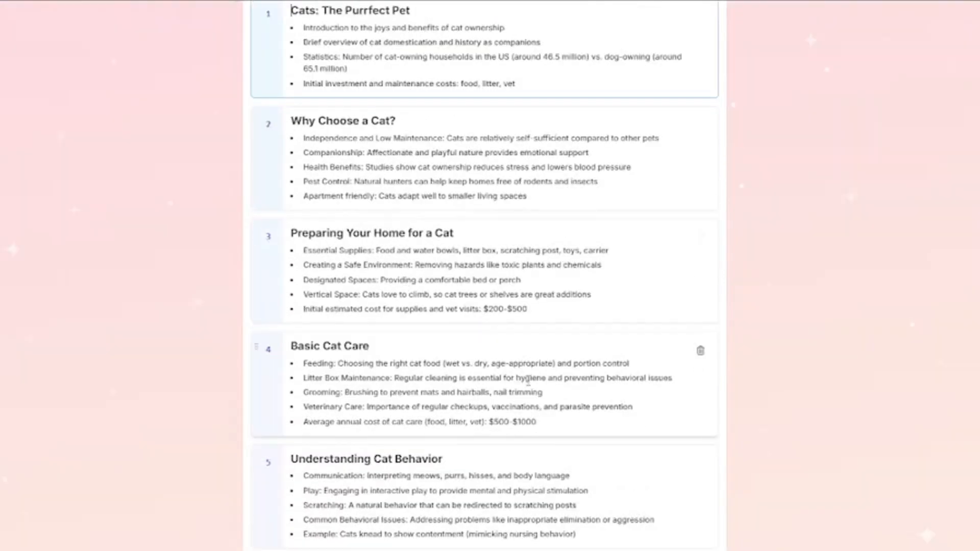
scroll(528, 380, down, 5)
scroll(473, 412, down, 3)
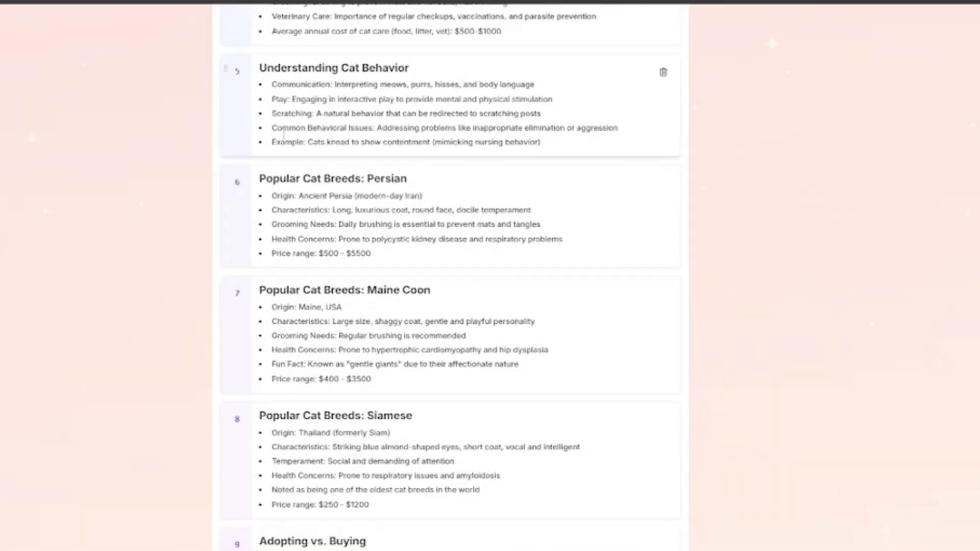
scroll(393, 189, up, 4)
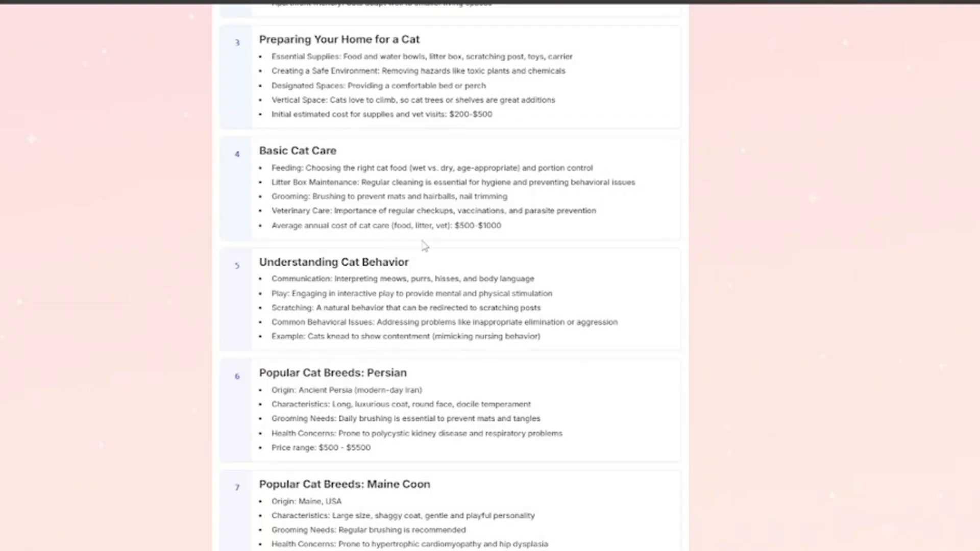
scroll(424, 247, up, 8)
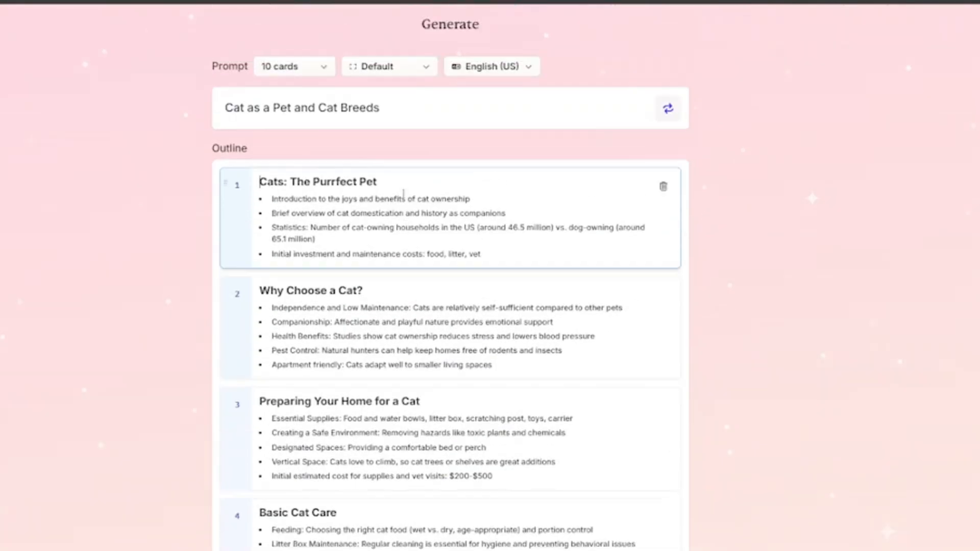
- Copy the presentation topic into ChatGPT and submit "Give me the main 10 subtopics to create a presentation about "Cat as a Pet and Cat Breeds.""
click(354, 113)
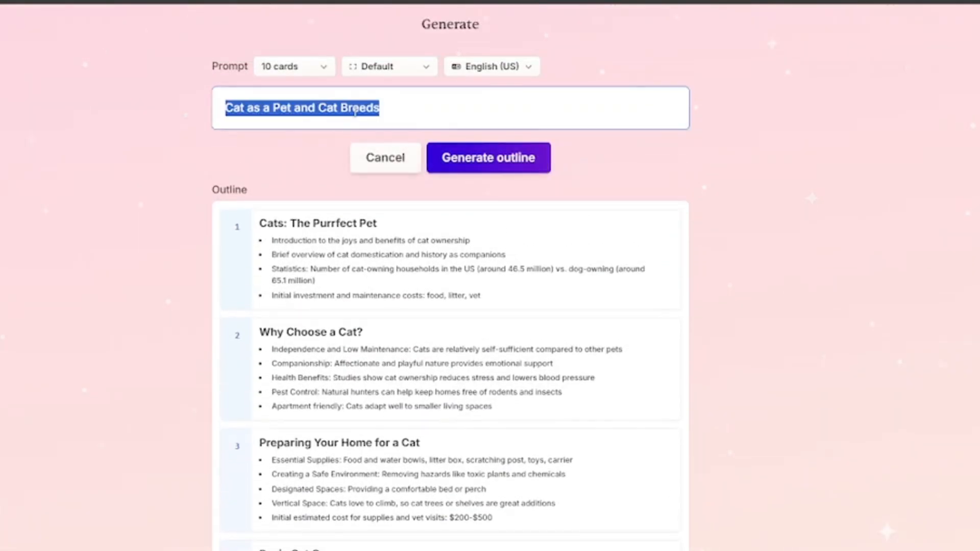
right_click(355, 112)
click(378, 175)
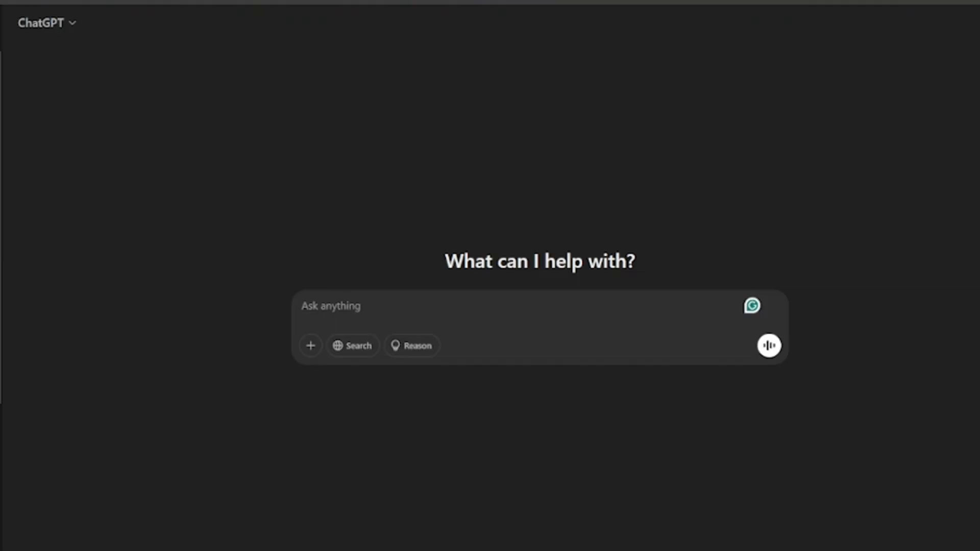
right_click(306, 303)
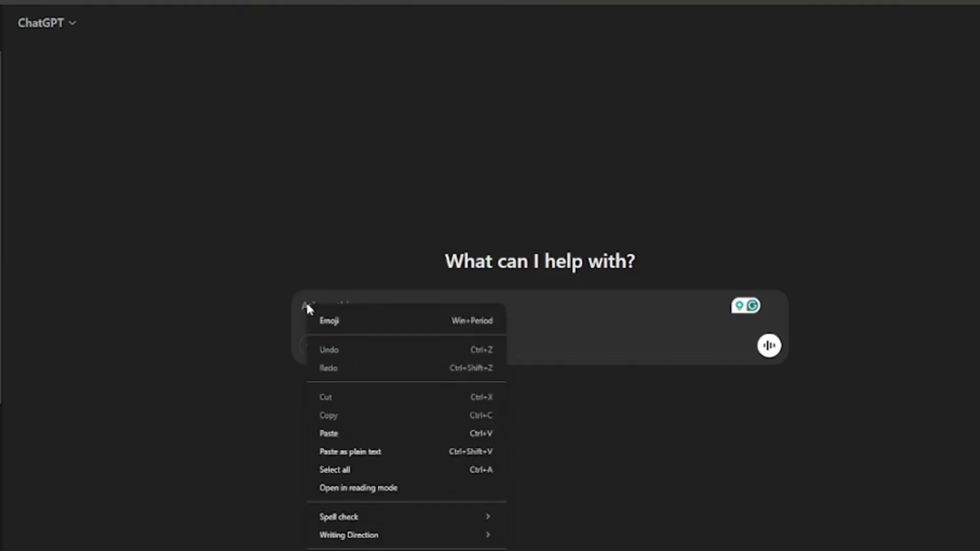
click(363, 435)
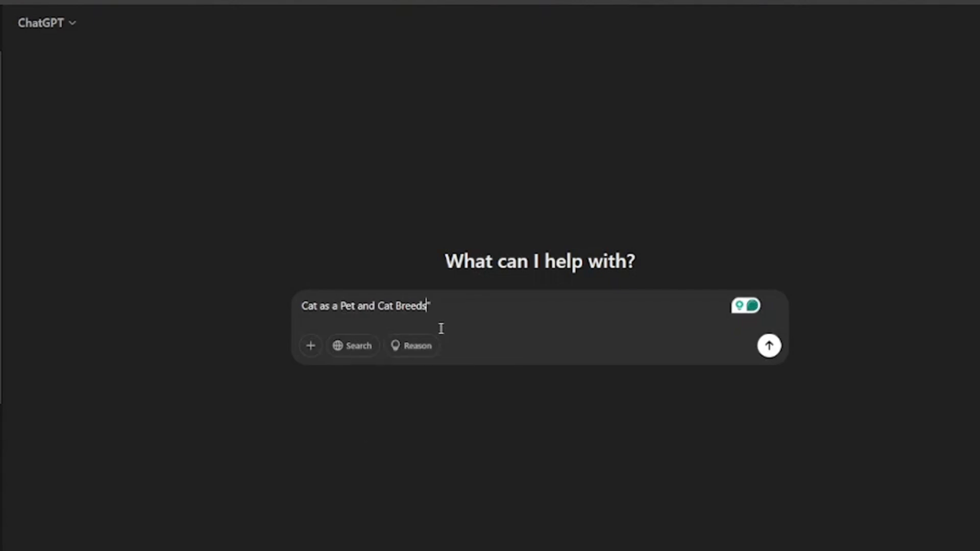
key(Home)
key(ctrl+v)
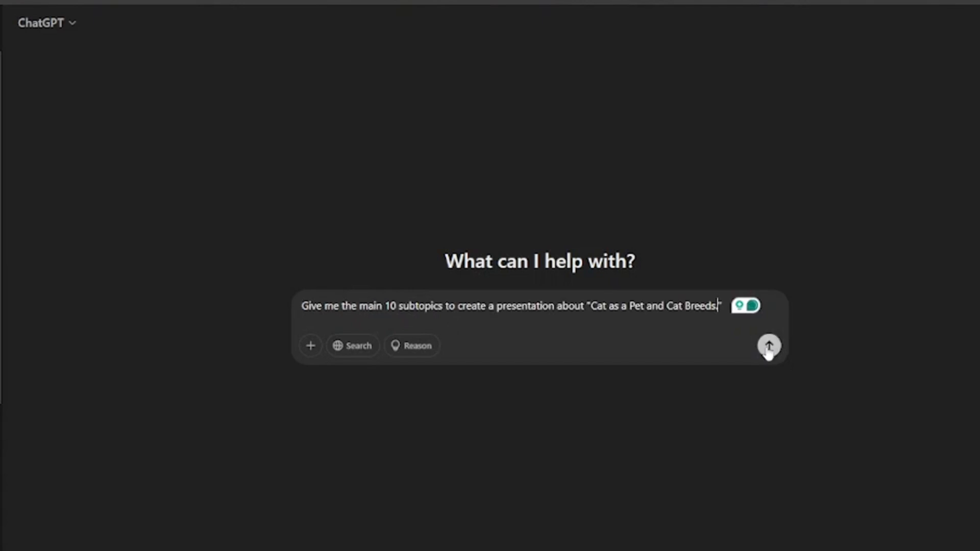
click(768, 346)
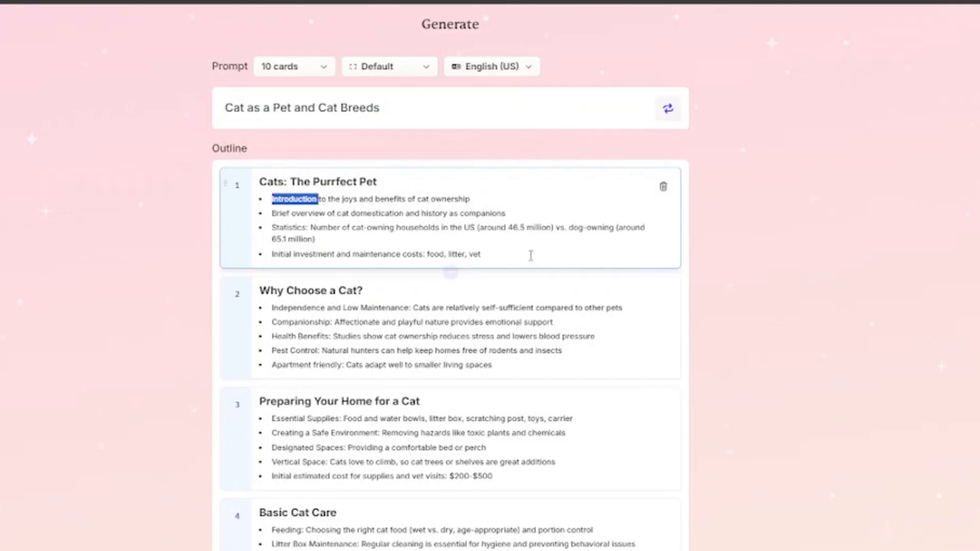
drag(520, 253, 246, 165)
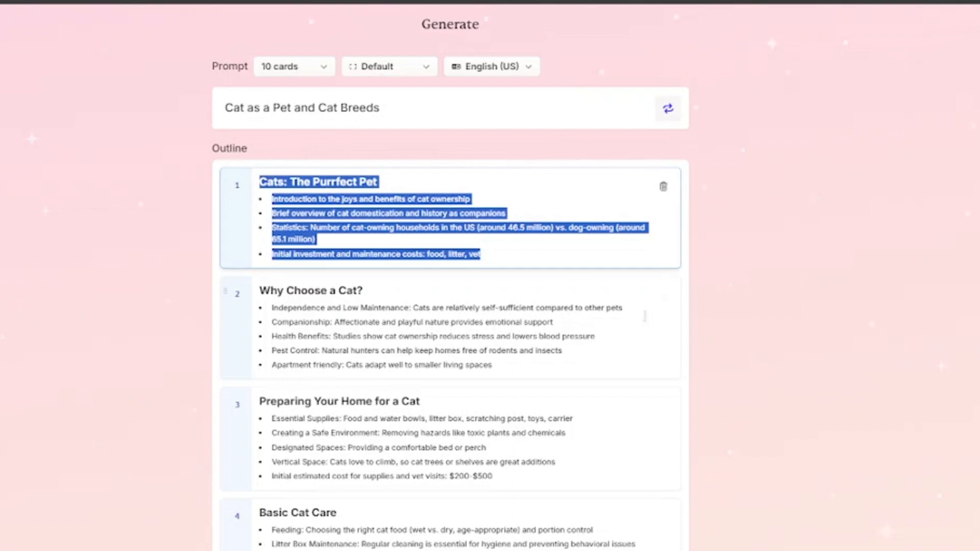
click(807, 284)
click(519, 218)
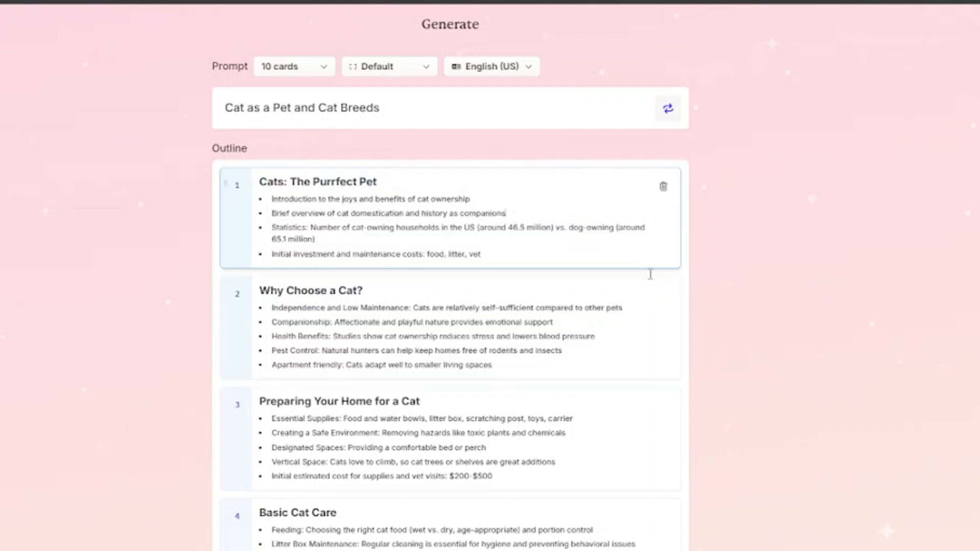
- Browse all themes, filter them to Light and apply the Soft Cloud theme to the presentation
scroll(481, 403, down, 20)
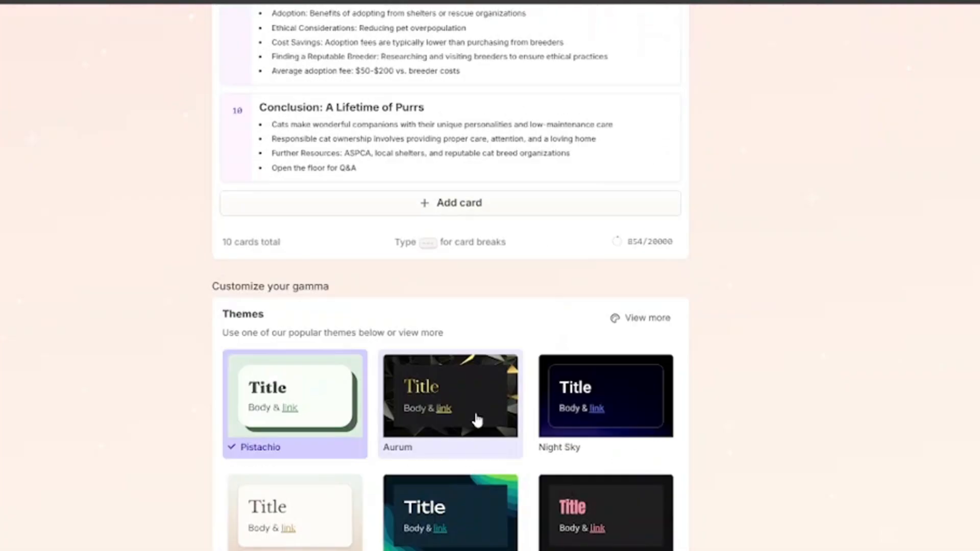
scroll(477, 419, down, 4)
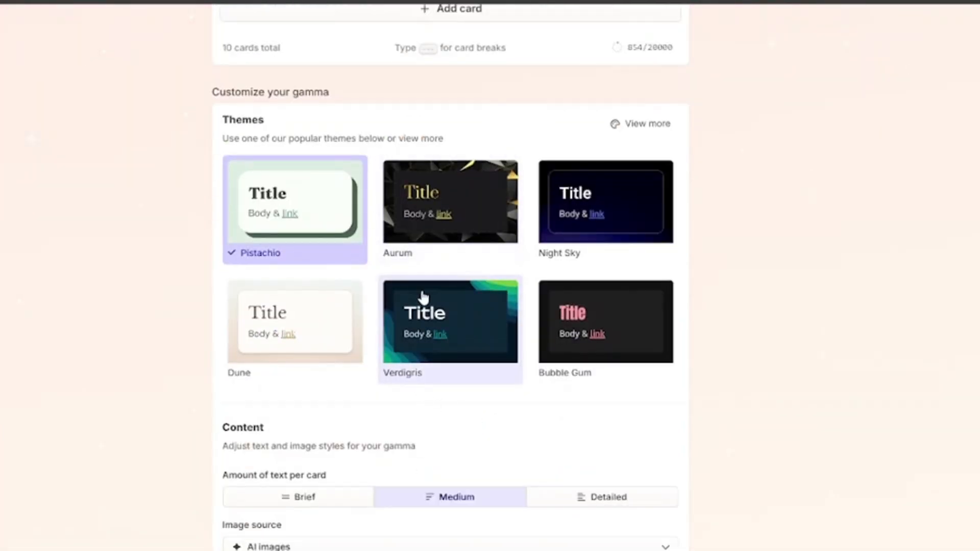
scroll(470, 317, down, 2)
scroll(473, 317, up, 3)
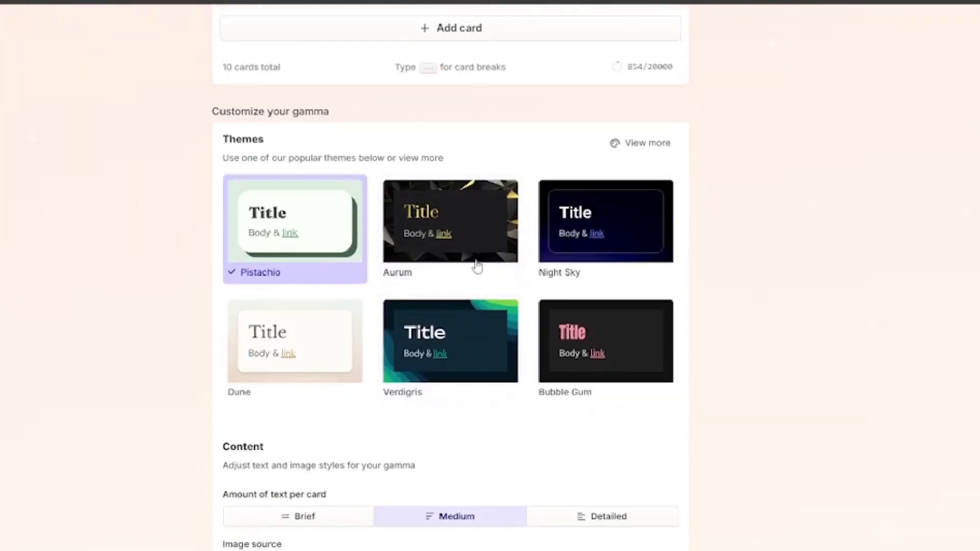
click(647, 145)
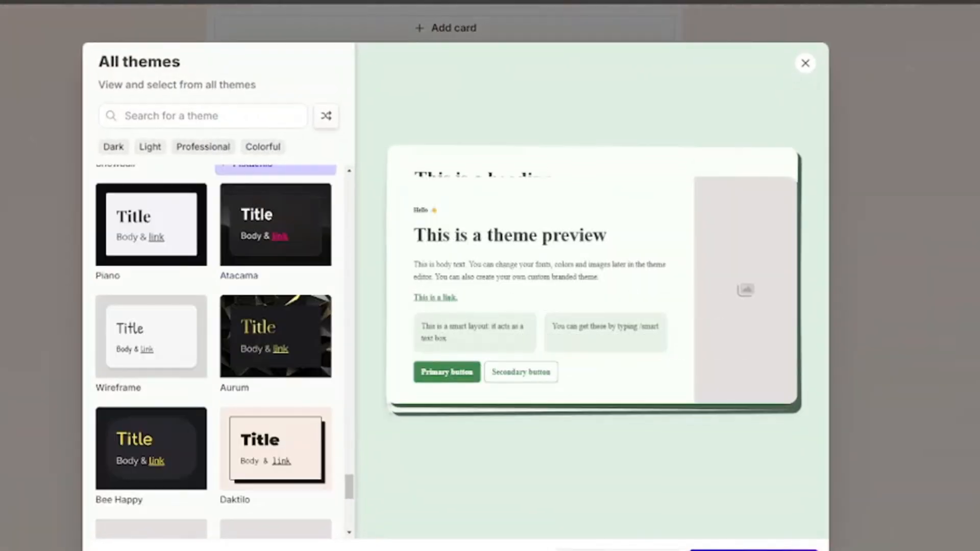
scroll(158, 304, down, 6)
scroll(158, 272, up, 9)
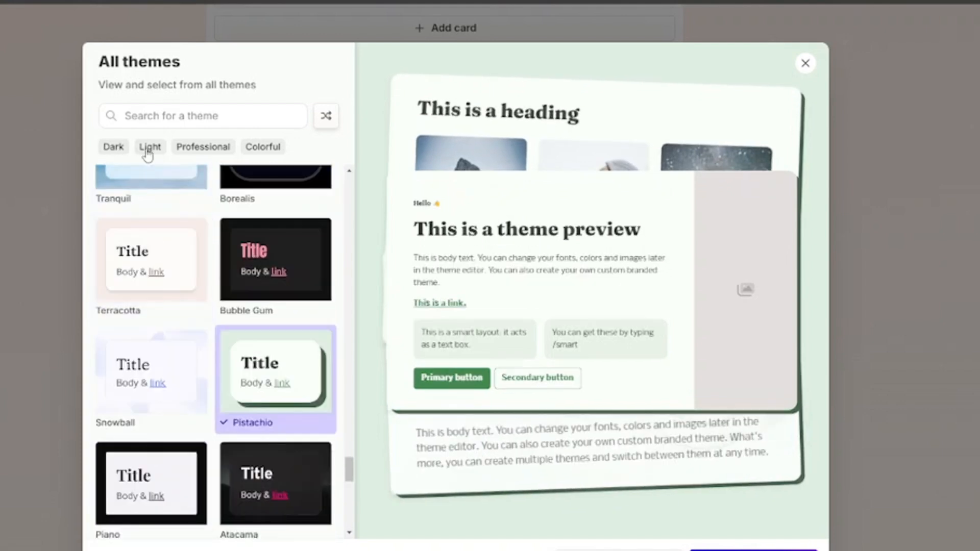
click(149, 149)
scroll(207, 362, up, 4)
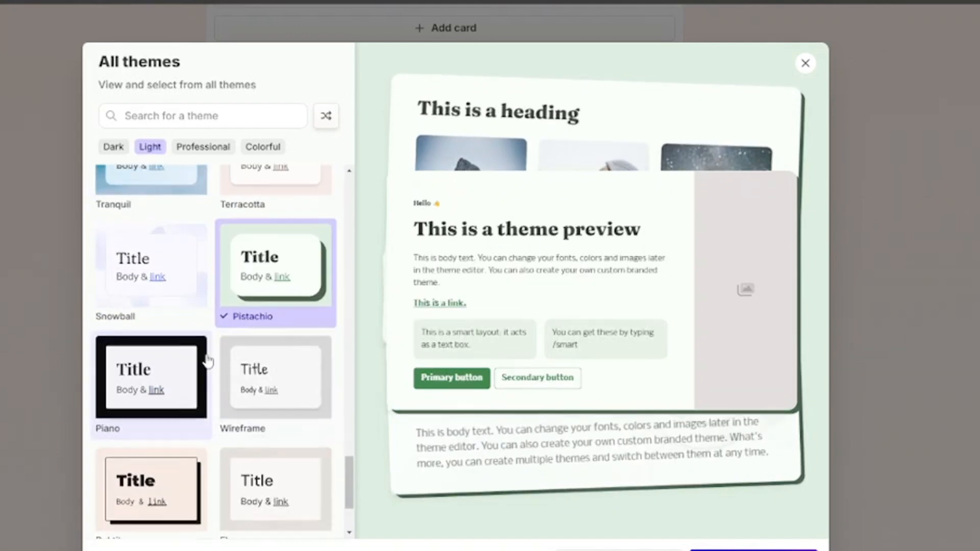
scroll(207, 361, up, 5)
click(203, 365)
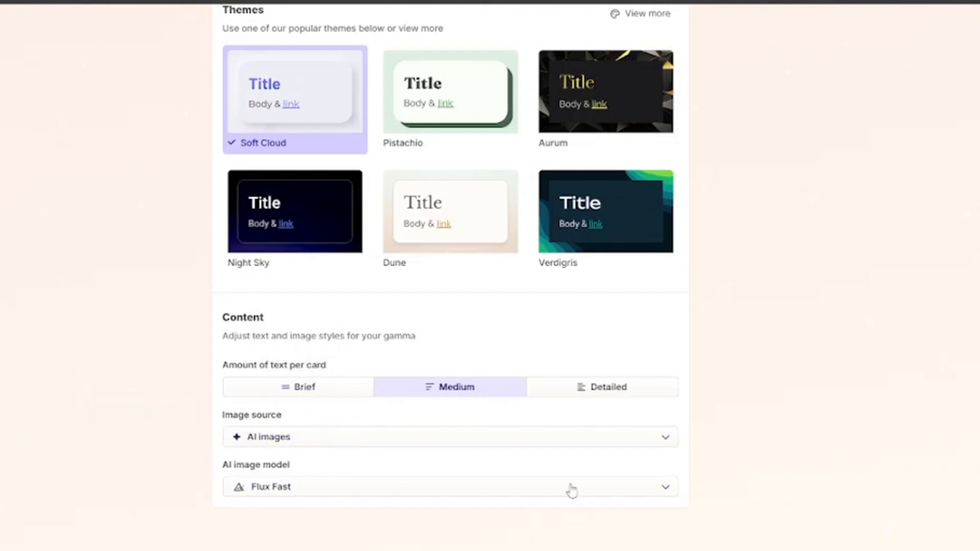
- Set the image source to Web images and generate the presentation
click(642, 445)
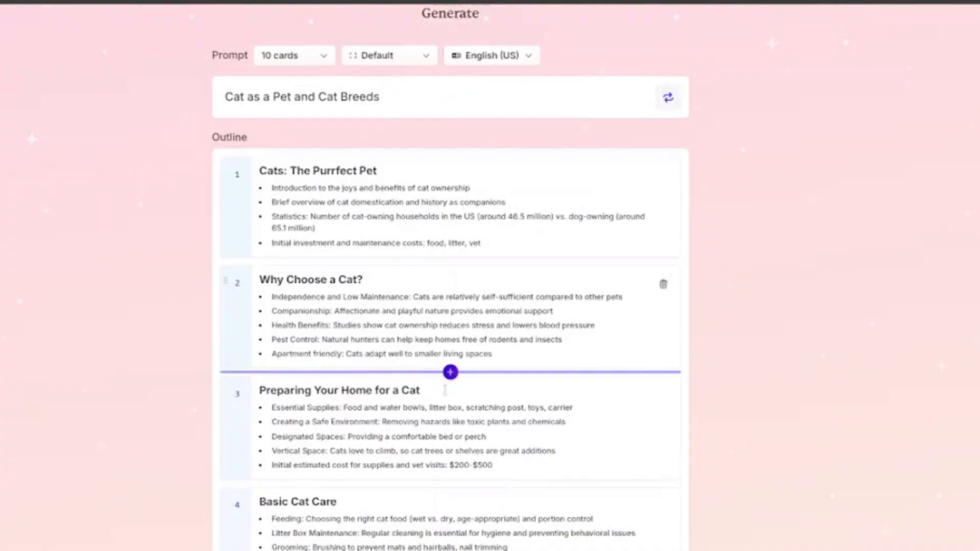
scroll(445, 391, down, 20)
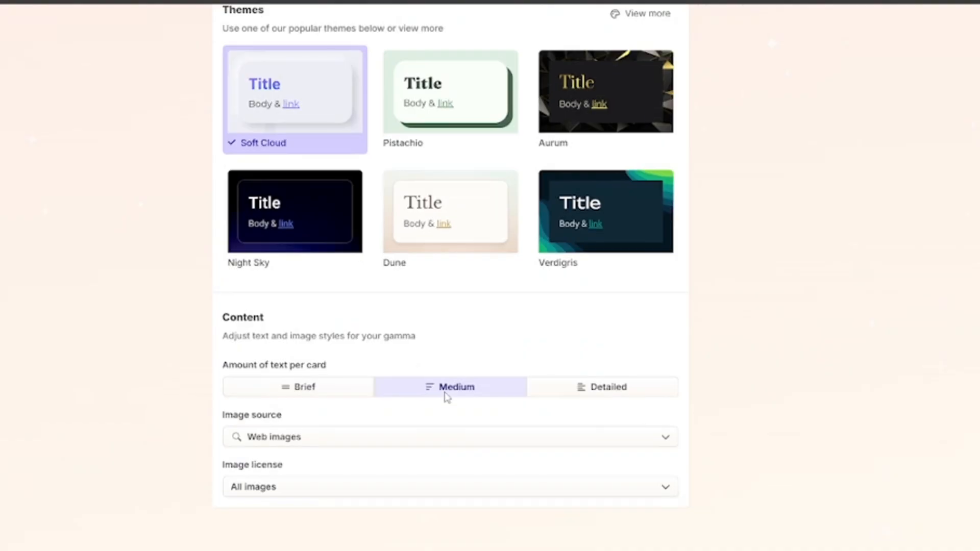
scroll(491, 405, up, 20)
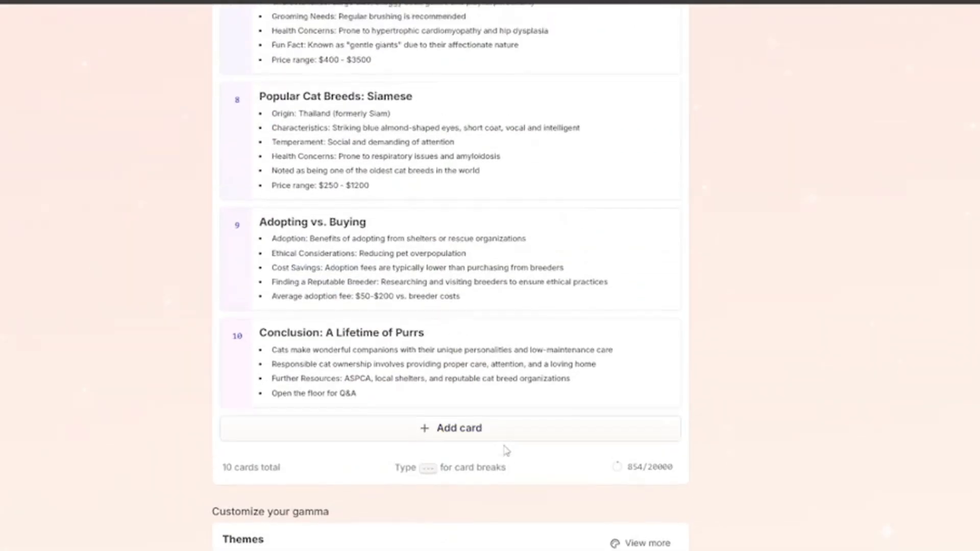
scroll(508, 461, down, 10)
scroll(506, 500, down, 10)
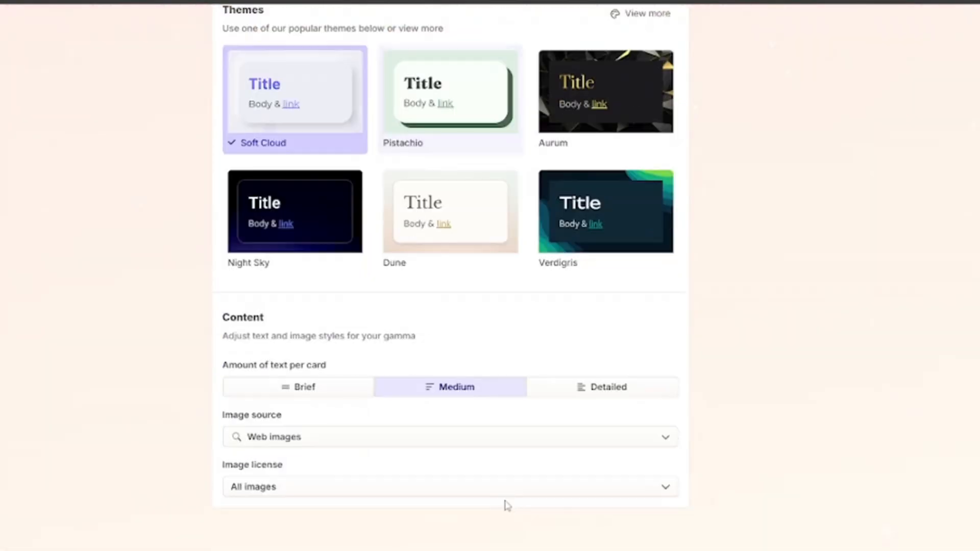
scroll(511, 510, down, 2)
click(553, 523)
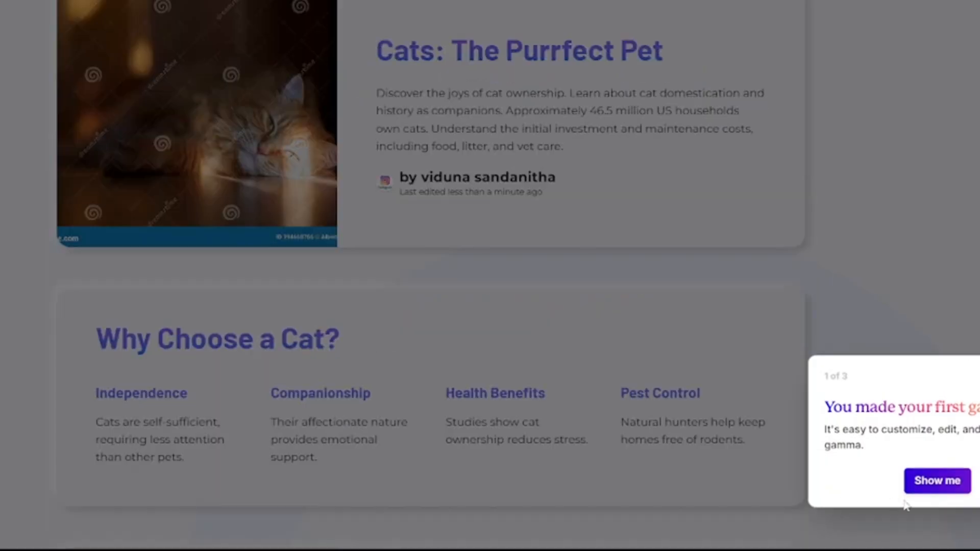
- Finish the introductory tour and look through the first cards of the presentation generated with web images
click(936, 480)
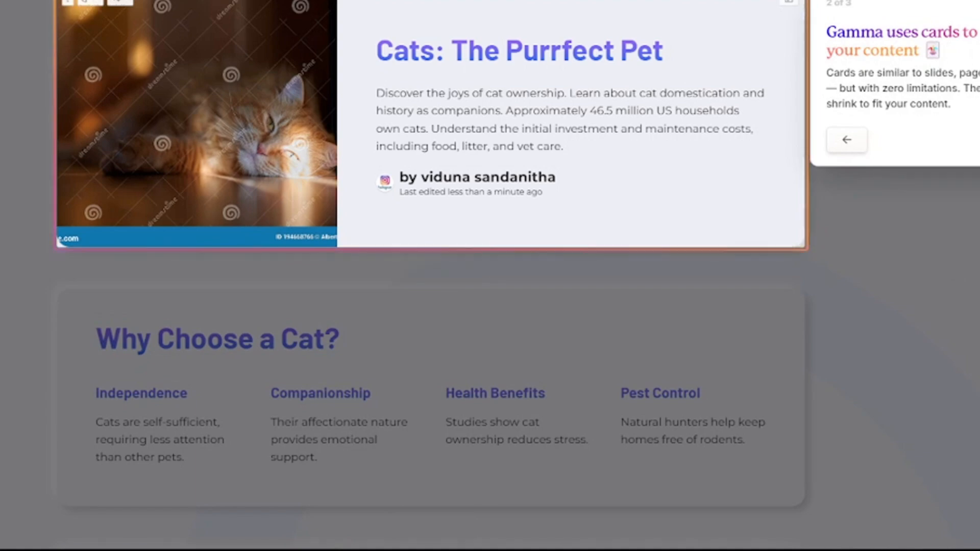
click(979, 139)
click(335, 188)
click(925, 487)
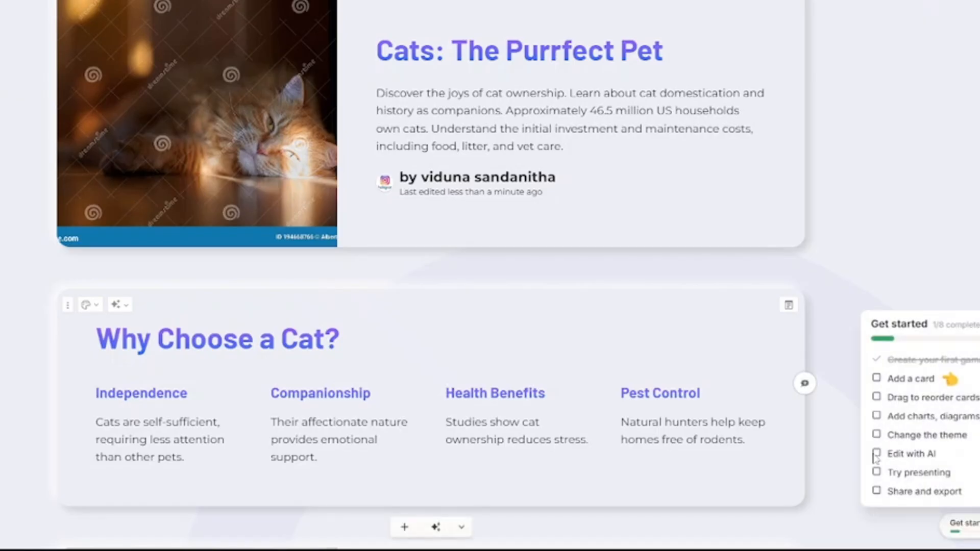
scroll(796, 337, down, 5)
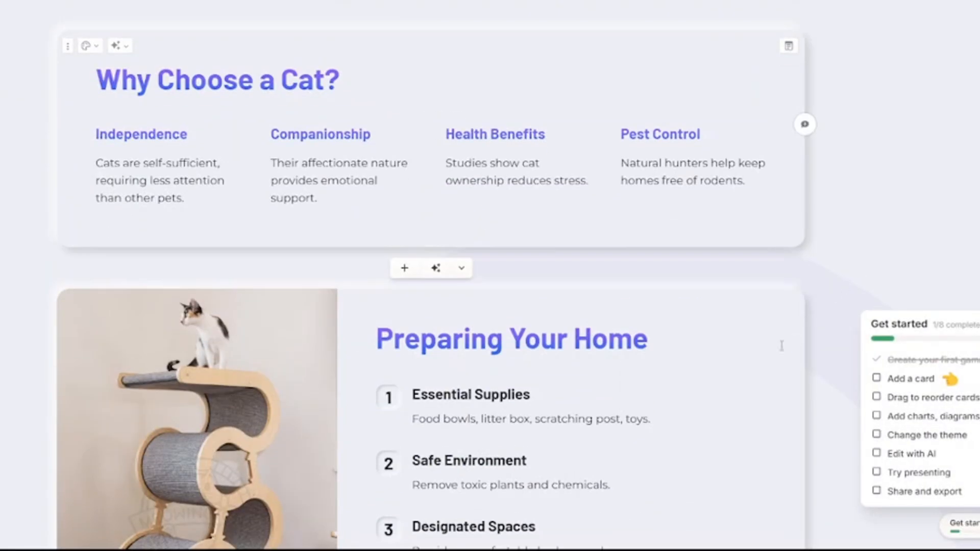
scroll(719, 372, down, 8)
scroll(717, 373, up, 4)
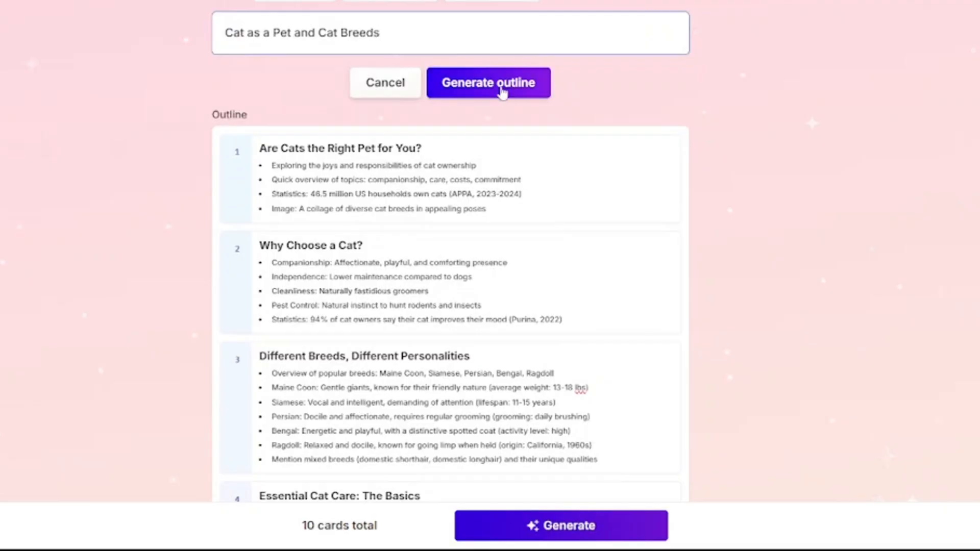
- Generate a fresh outline for "Cat as a Pet and Cat Breeds" and look through its cards
click(498, 86)
scroll(698, 291, down, 10)
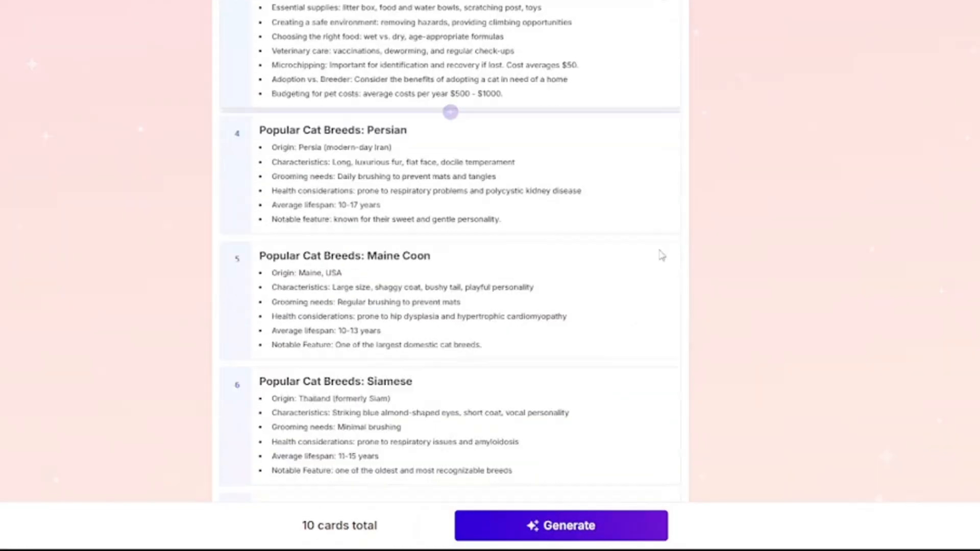
scroll(662, 255, down, 15)
- Choose the Soft Cloud theme from the full theme collection for the new outline
click(626, 190)
scroll(212, 380, down, 5)
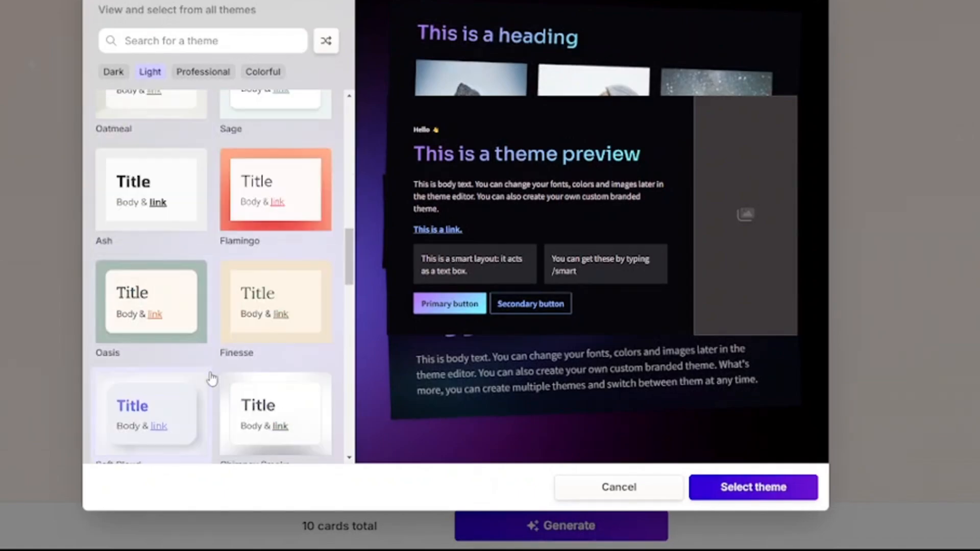
click(210, 377)
click(753, 487)
- Set the image source to AI images with the Flux Fast model and generate the presentation
scroll(702, 387, down, 6)
click(346, 276)
click(228, 219)
click(331, 396)
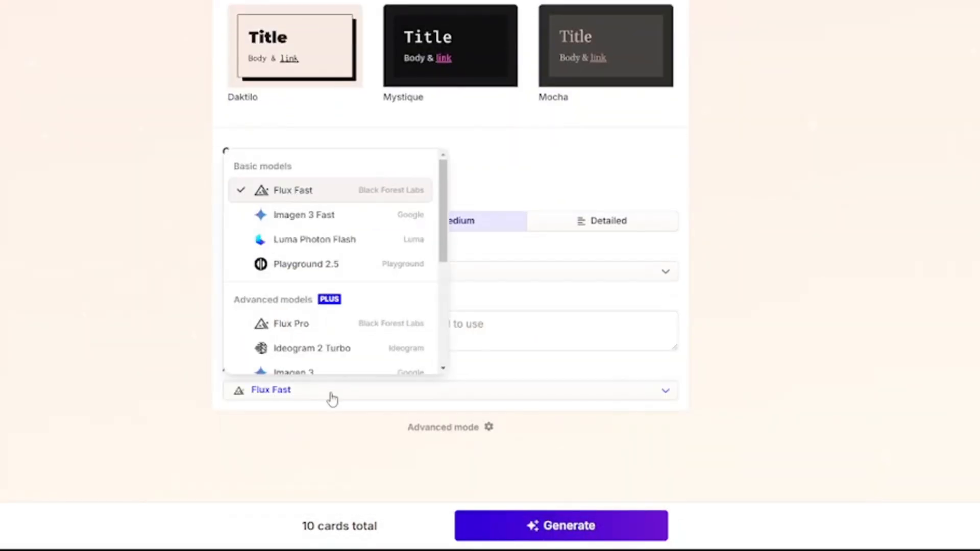
click(331, 398)
click(597, 510)
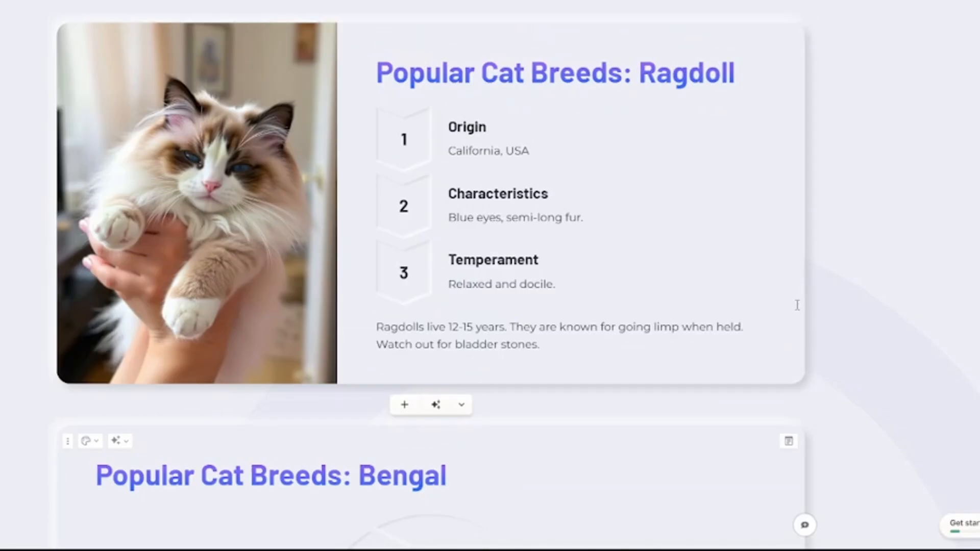
- Look over the generated cards back to the title card and export all cards to PowerPoint
scroll(796, 305, up, 20)
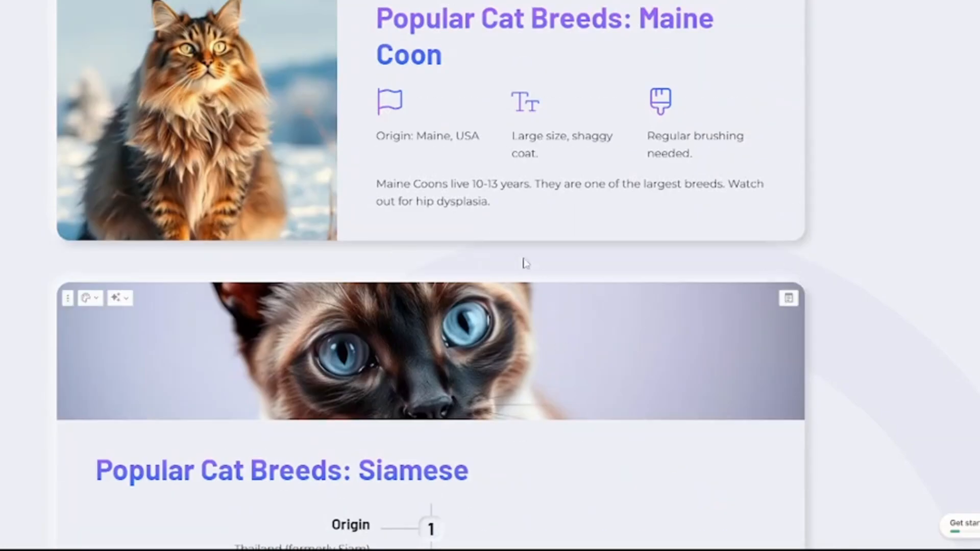
scroll(725, 182, up, 6)
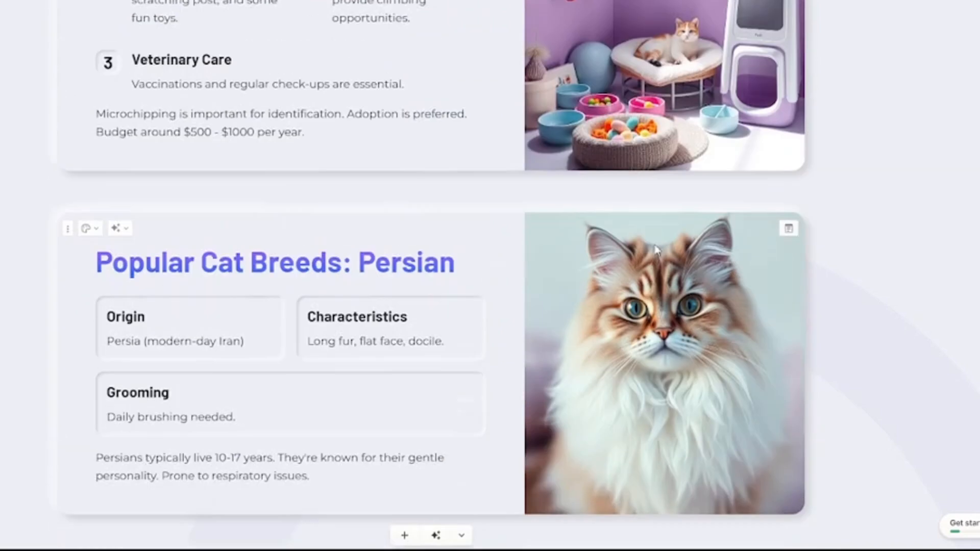
scroll(660, 216, up, 8)
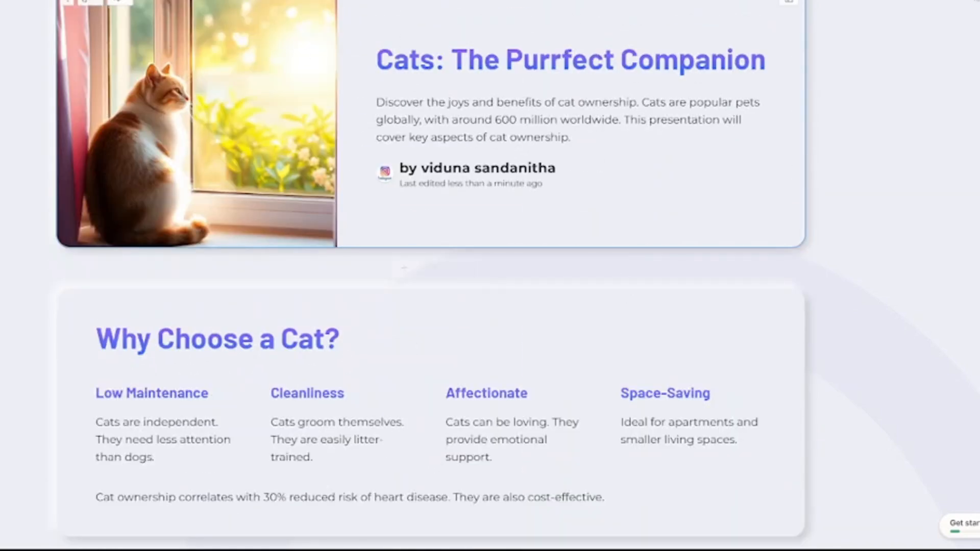
click(936, 22)
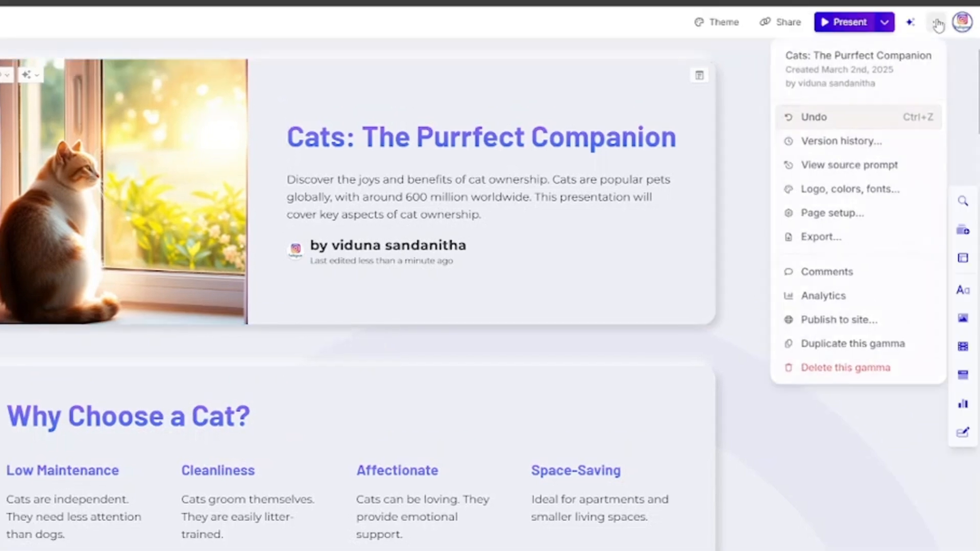
click(812, 243)
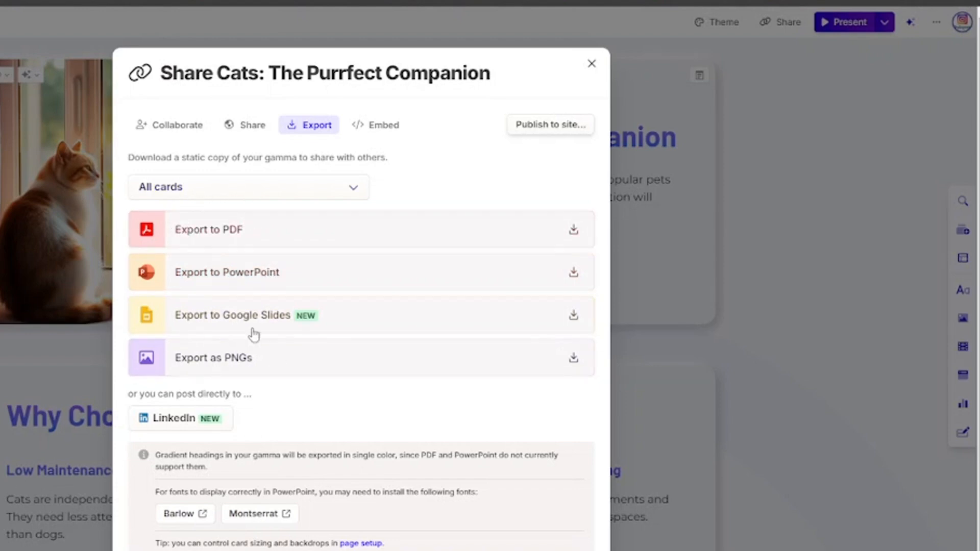
scroll(408, 357, down, 2)
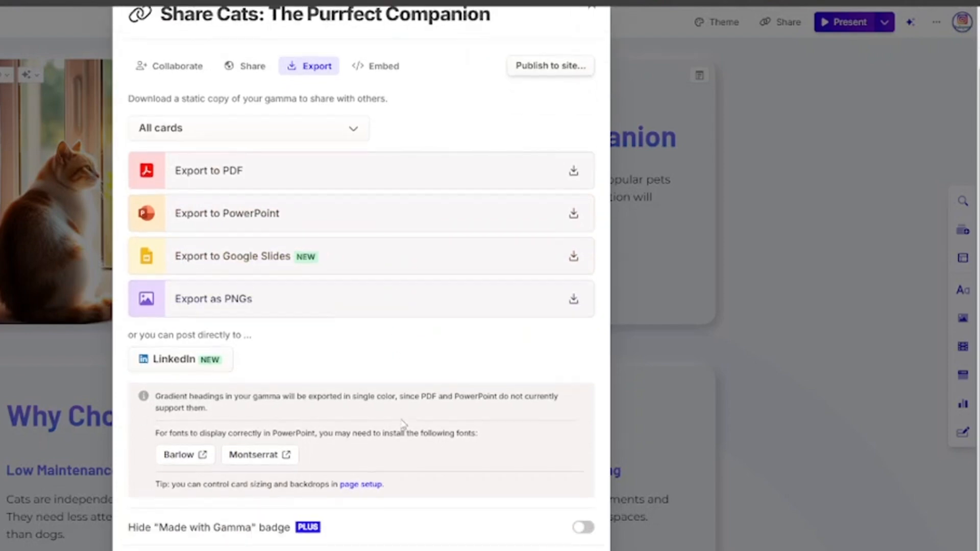
scroll(305, 356, up, 2)
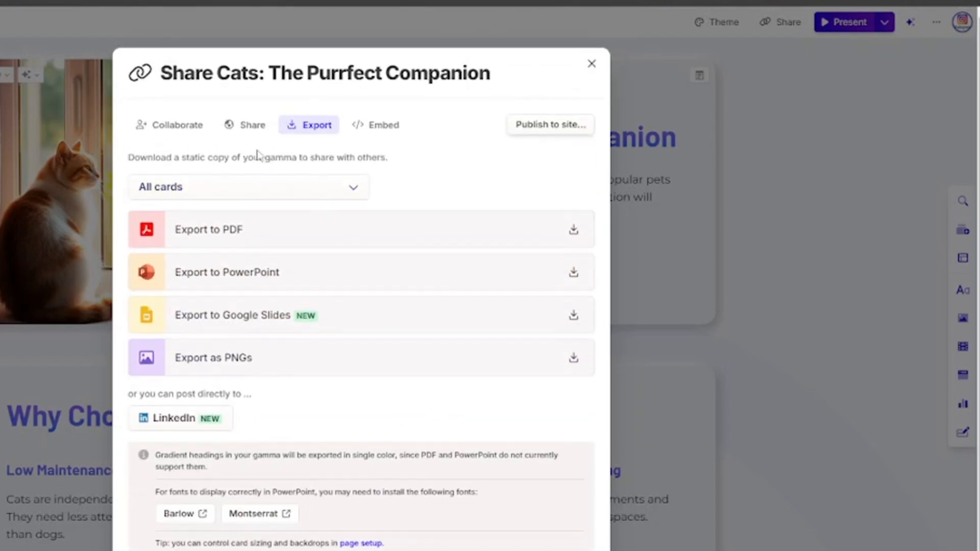
scroll(410, 301, down, 2)
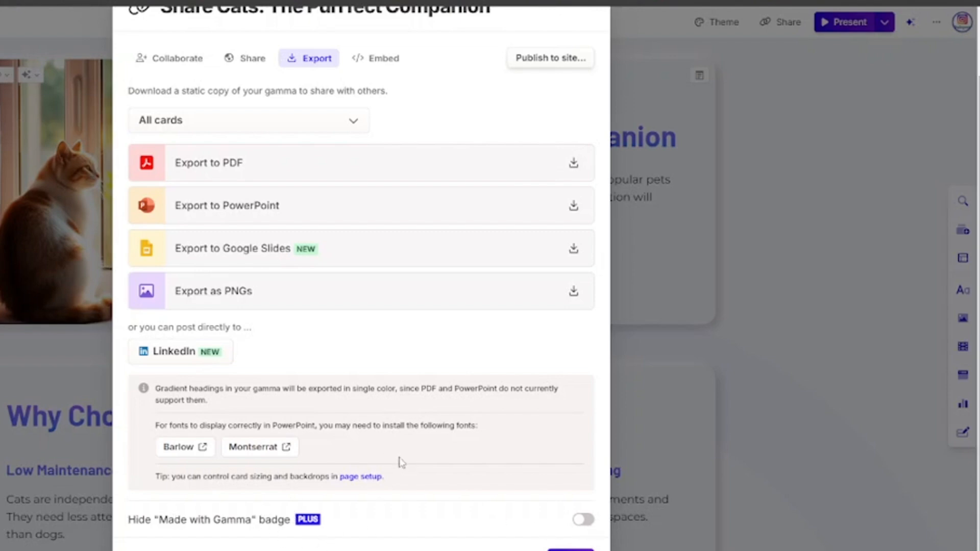
scroll(402, 462, up, 2)
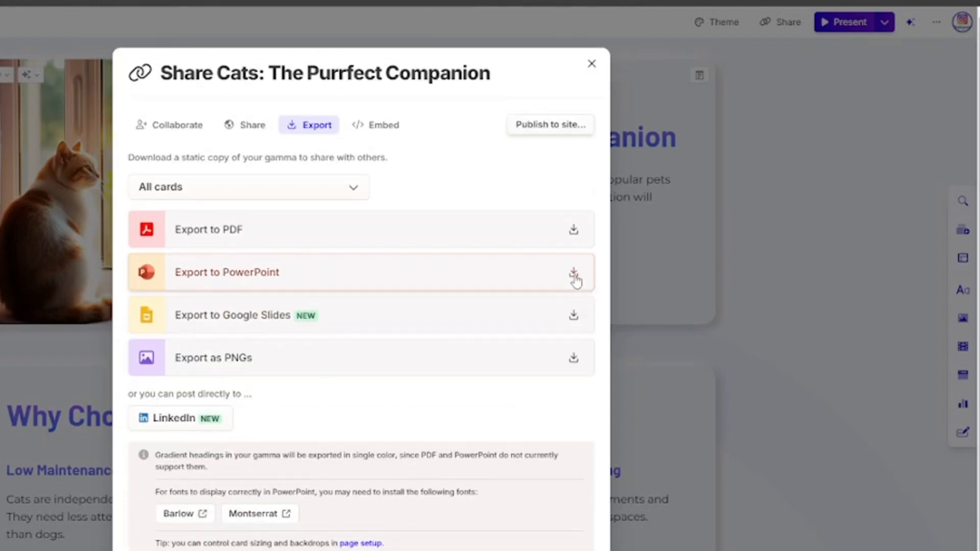
click(574, 273)
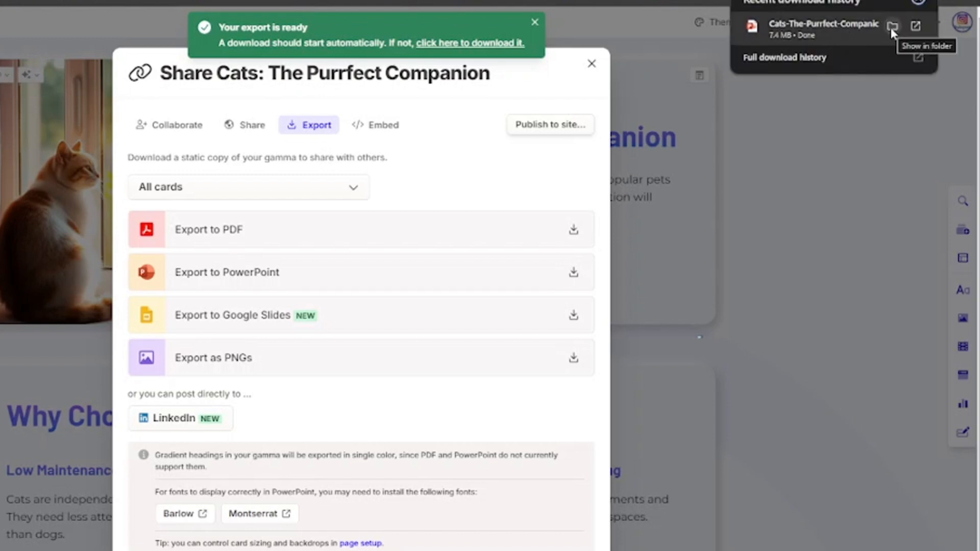
- Open the downloaded Cats-The-Purrfect-Companion file in PowerPoint and dismiss the genuine Office notice
click(914, 29)
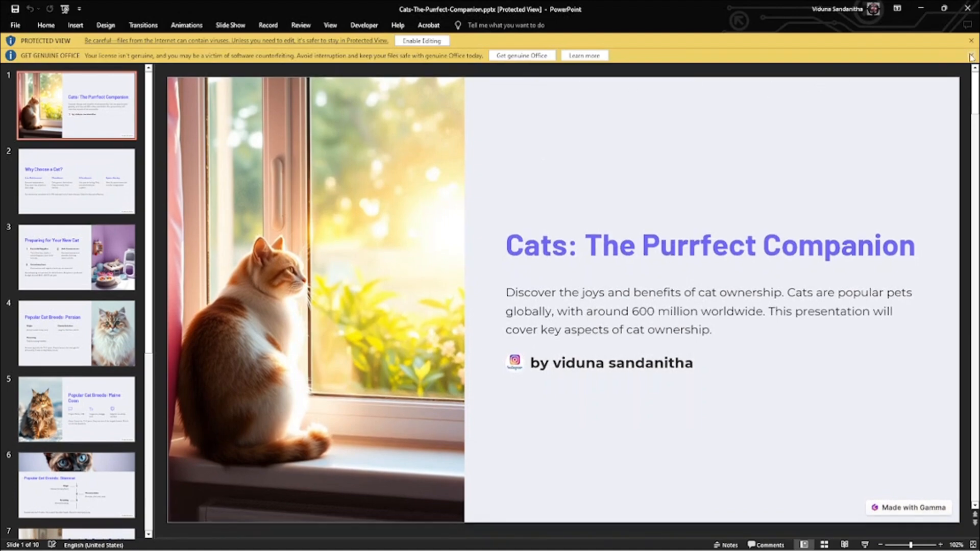
click(971, 55)
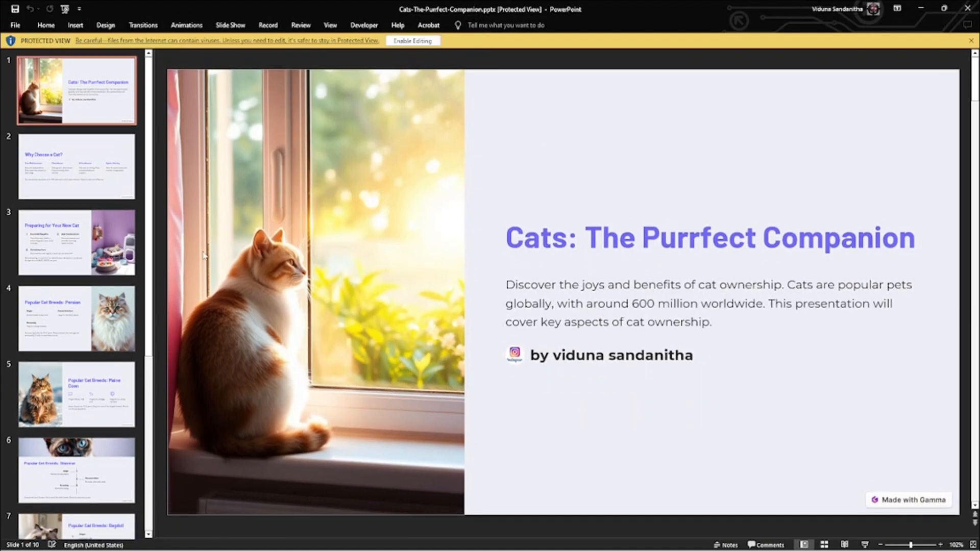